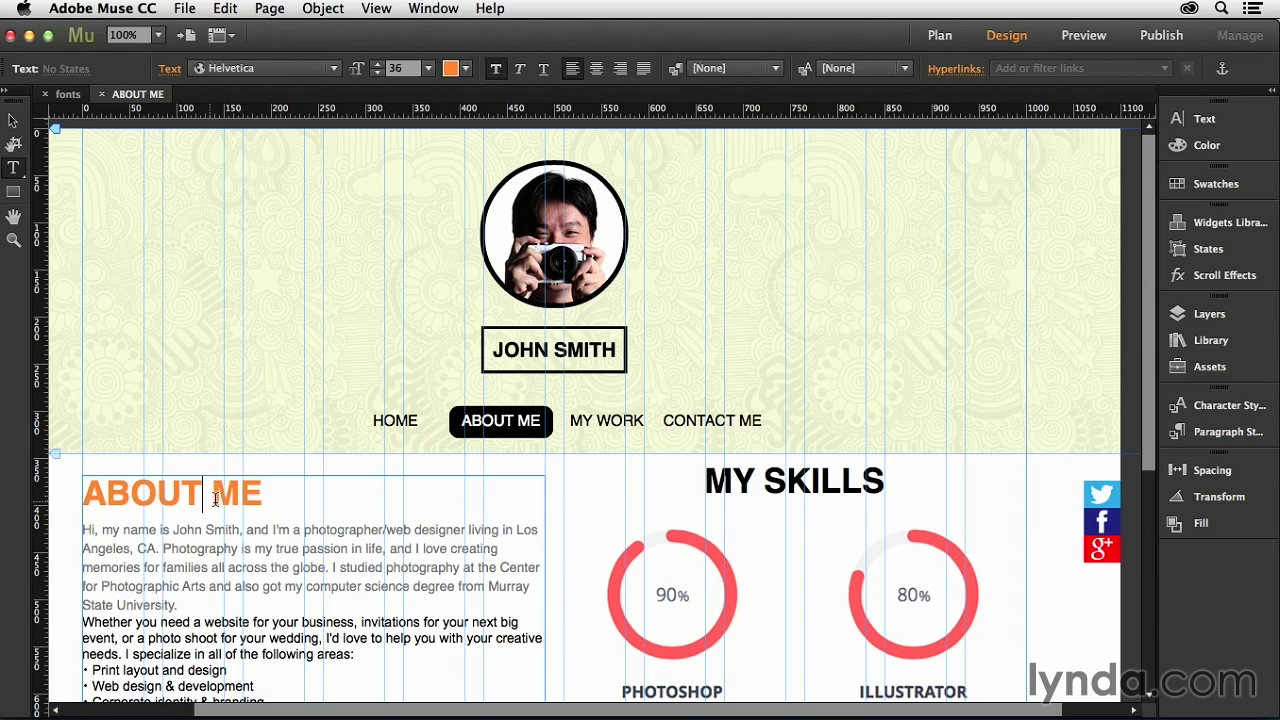
# Choose Add Web Fonts... in the font list's Web Fonts section to open the Typekit library
pyautogui.click(334, 68)
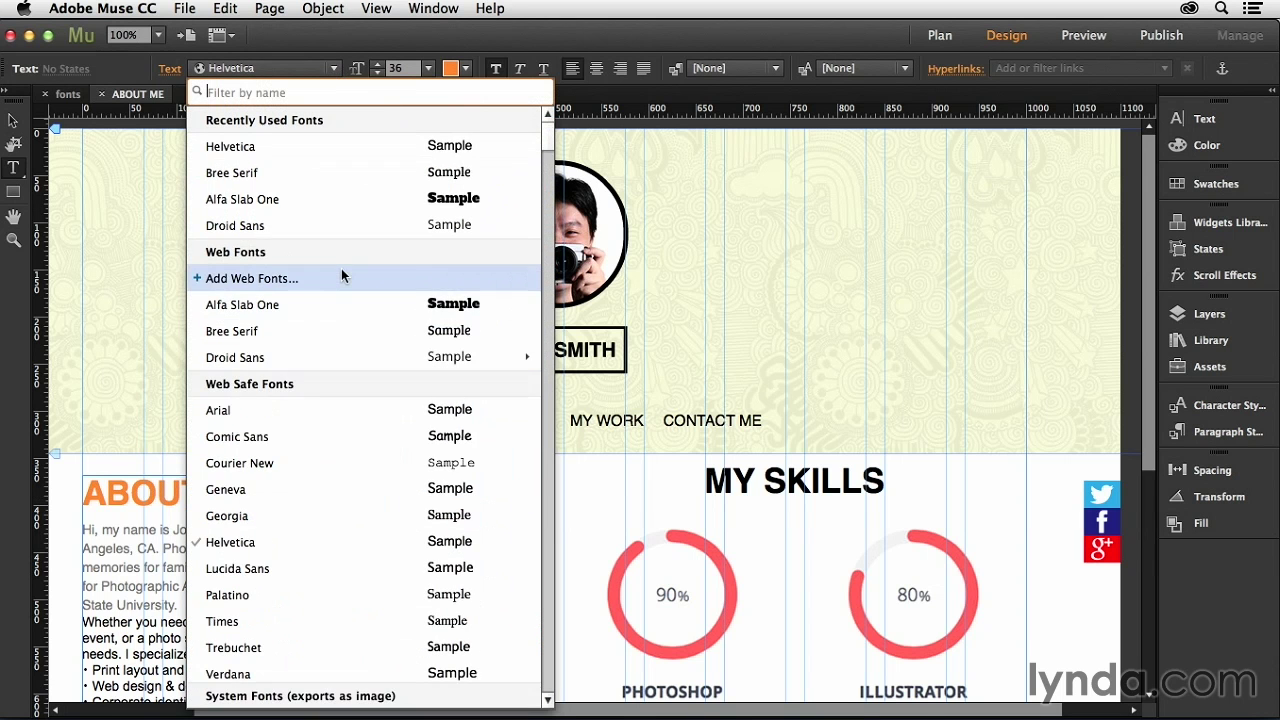
pyautogui.click(208, 280)
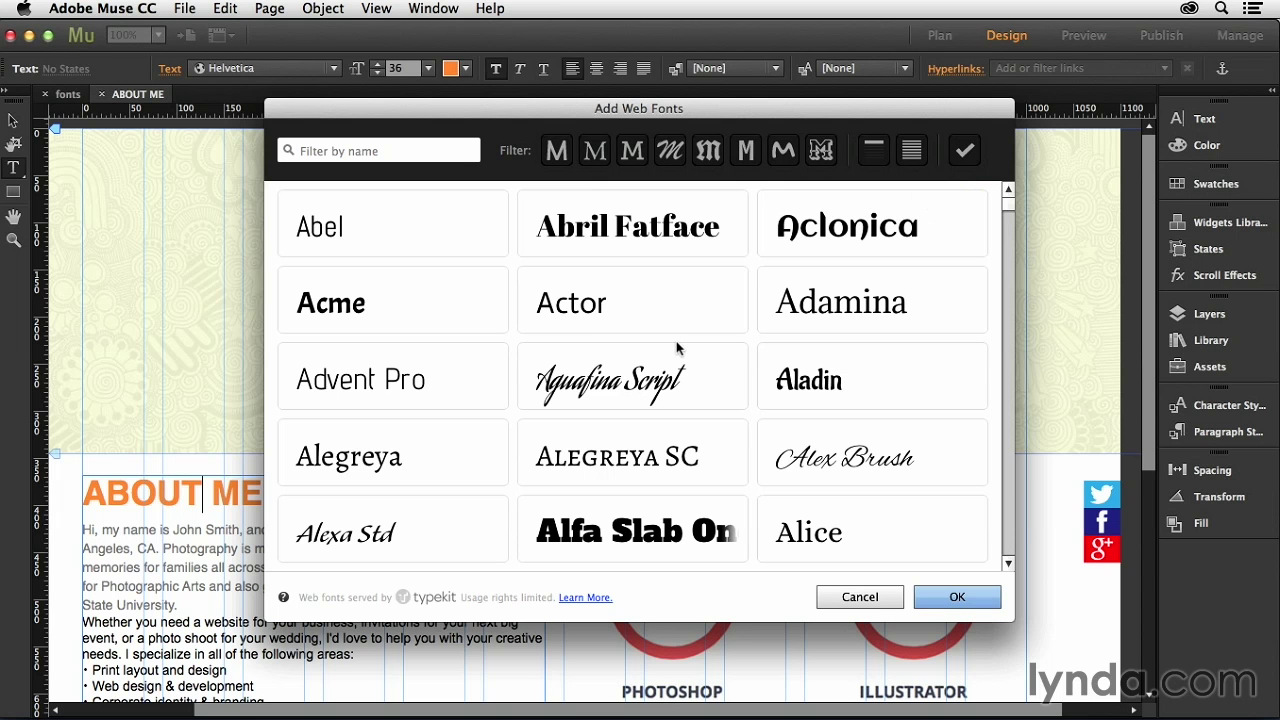
# Filter web fonts through Sans serif, Serif, Slab serif, Script, Blackletter, Monospaced, Hand, then Decorative
pyautogui.click(557, 152)
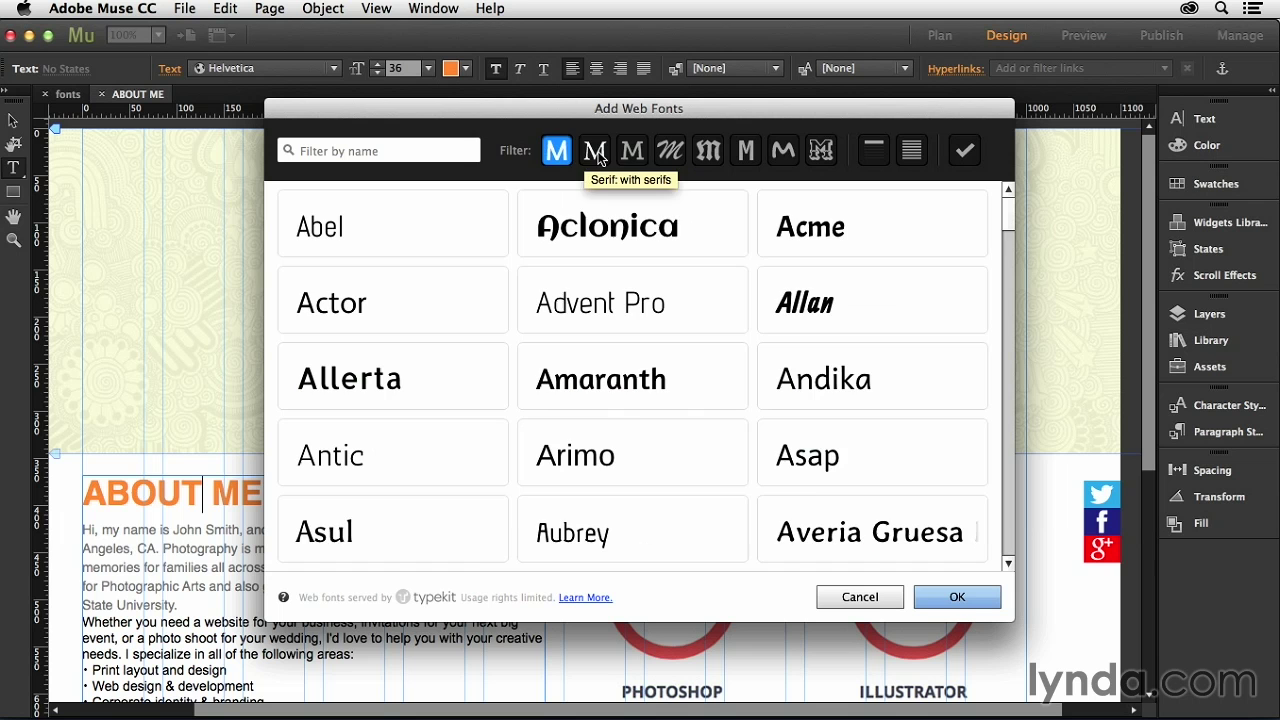
pyautogui.click(595, 153)
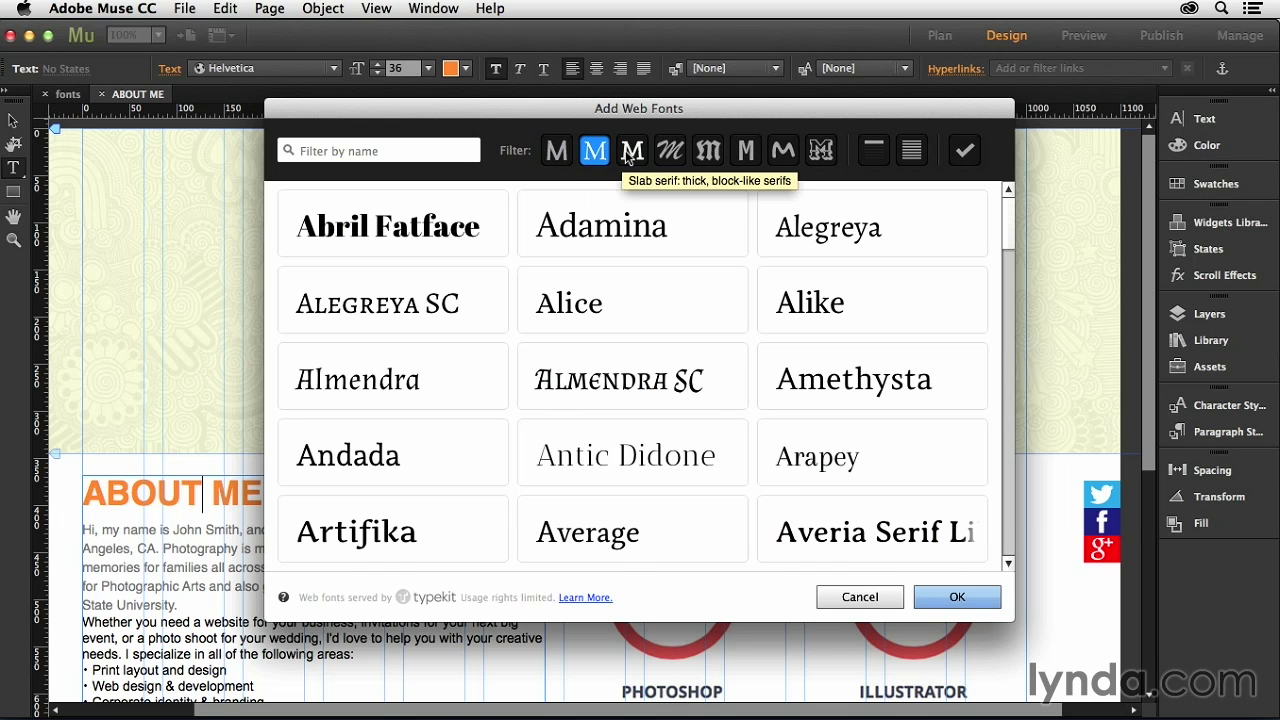
pyautogui.click(629, 155)
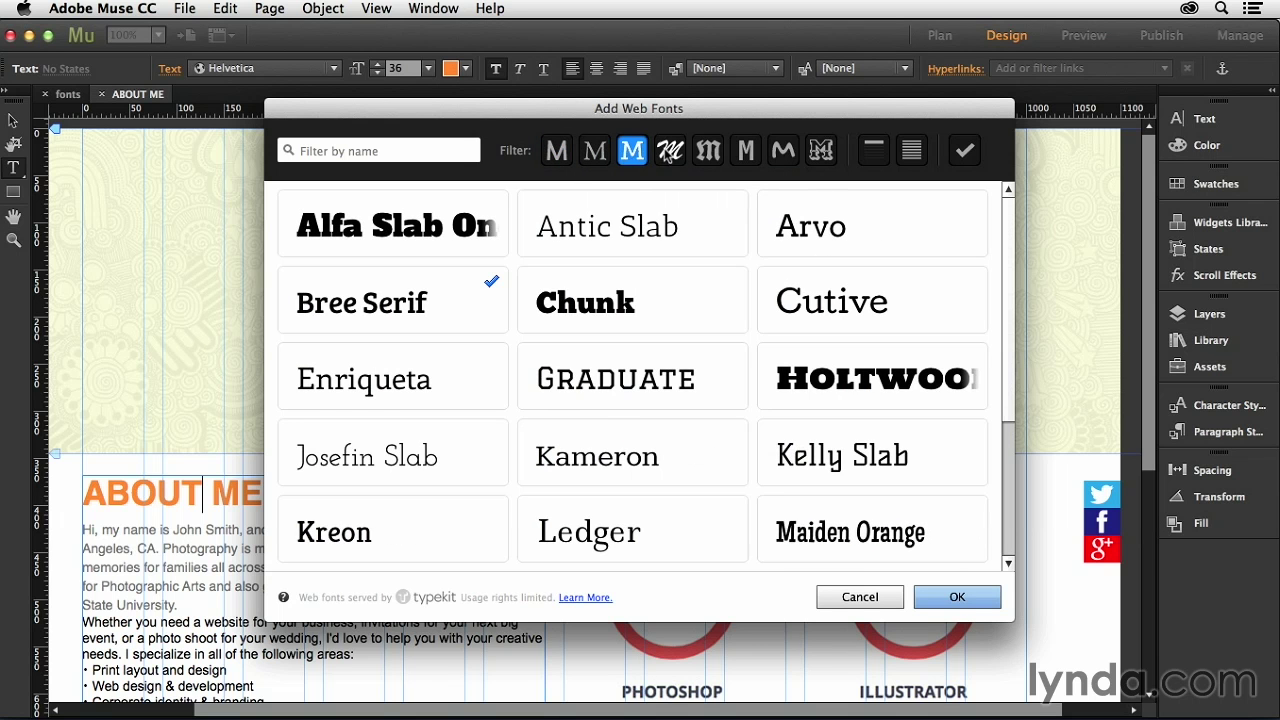
pyautogui.click(670, 150)
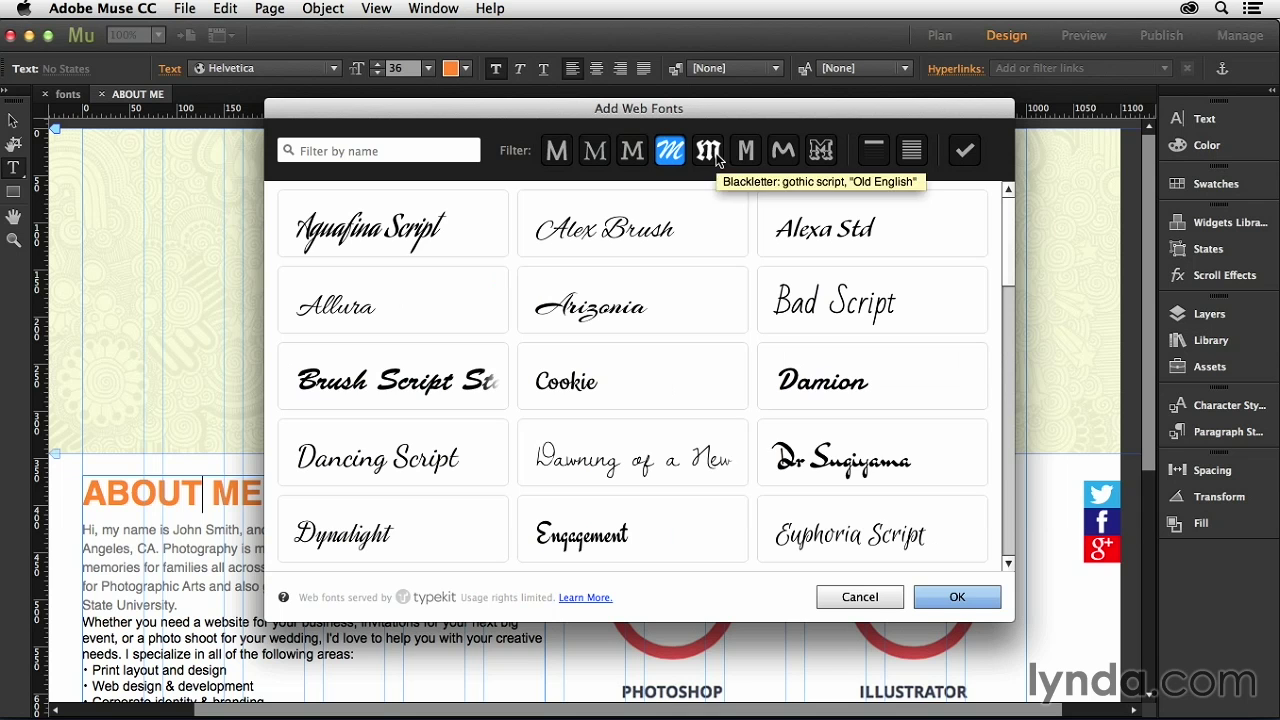
pyautogui.click(712, 152)
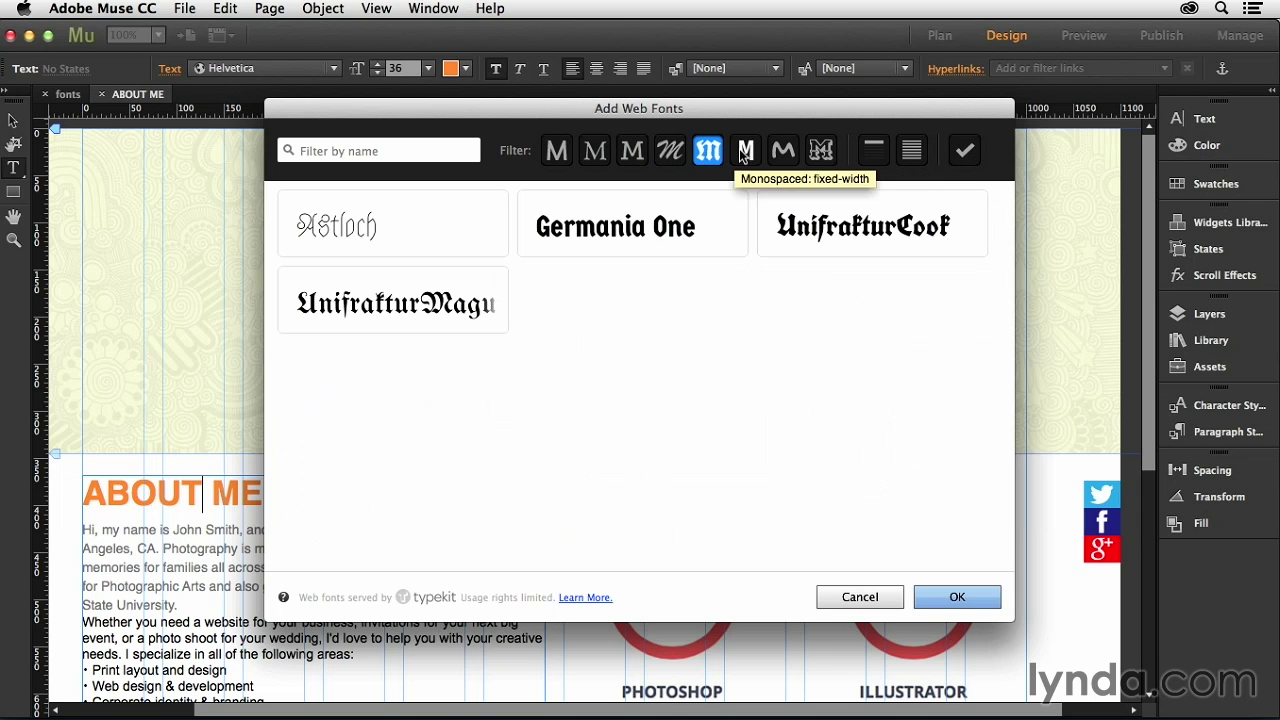
pyautogui.click(744, 151)
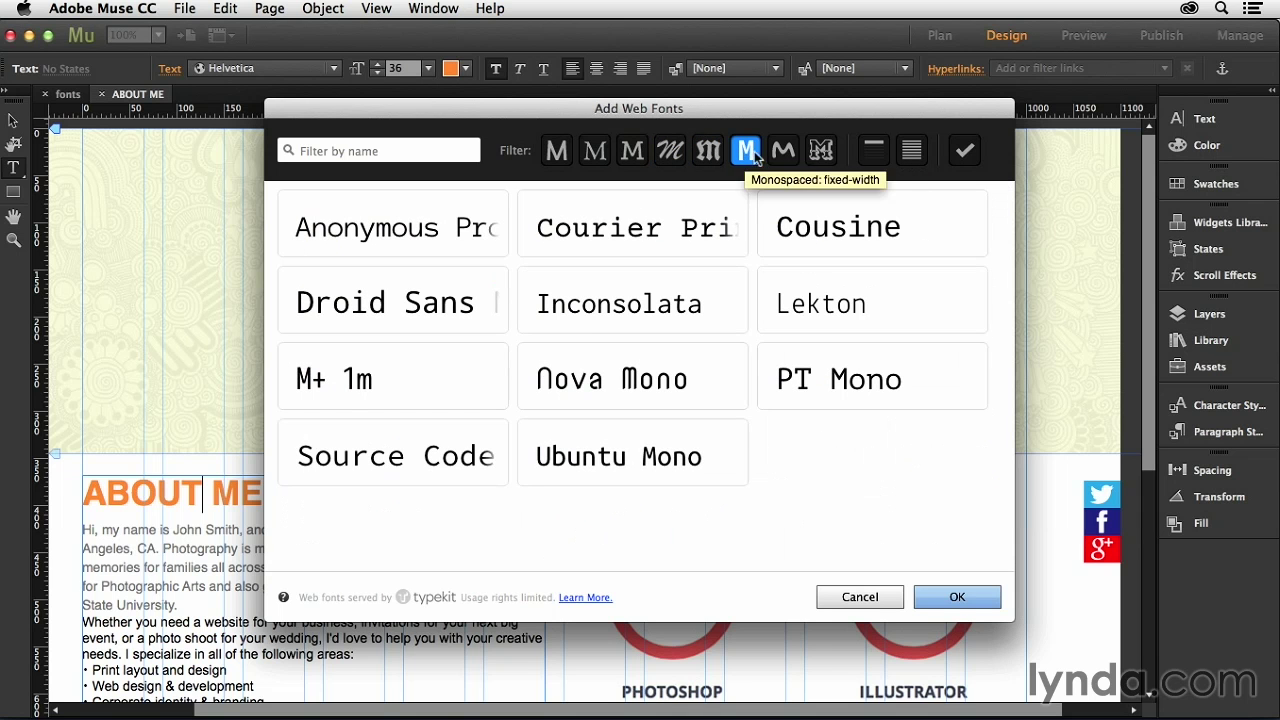
pyautogui.click(788, 154)
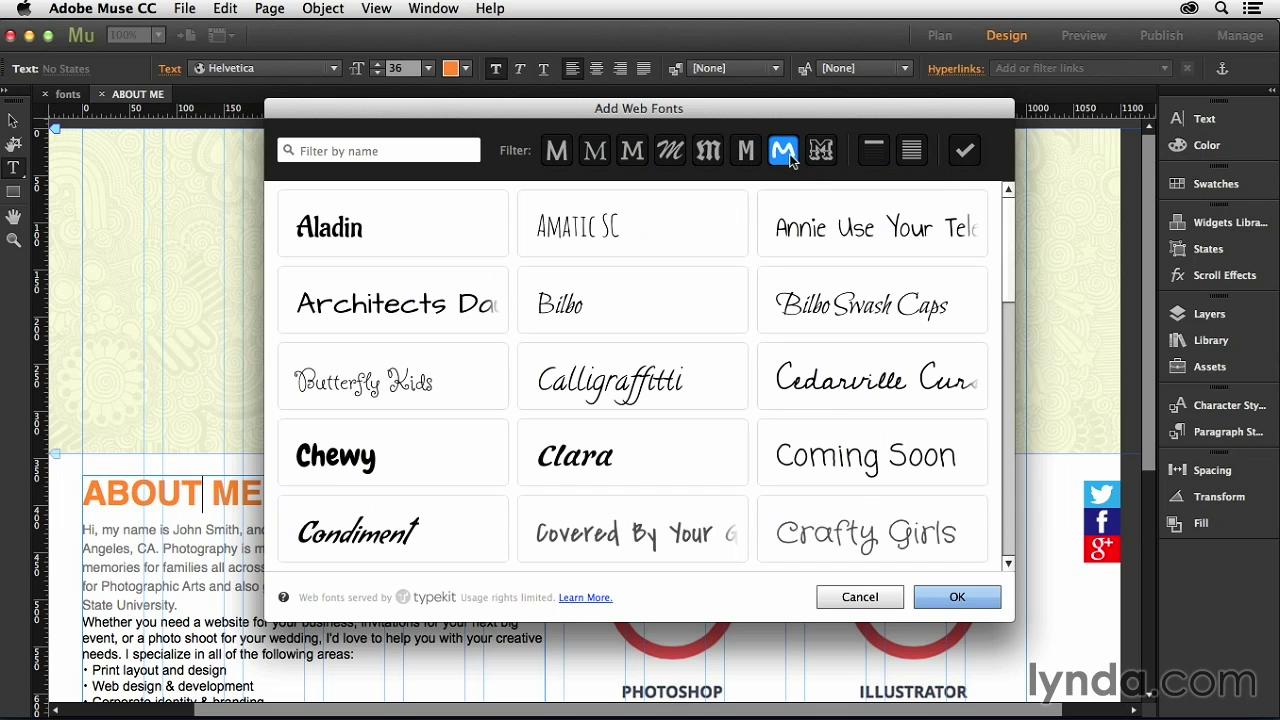
pyautogui.click(818, 151)
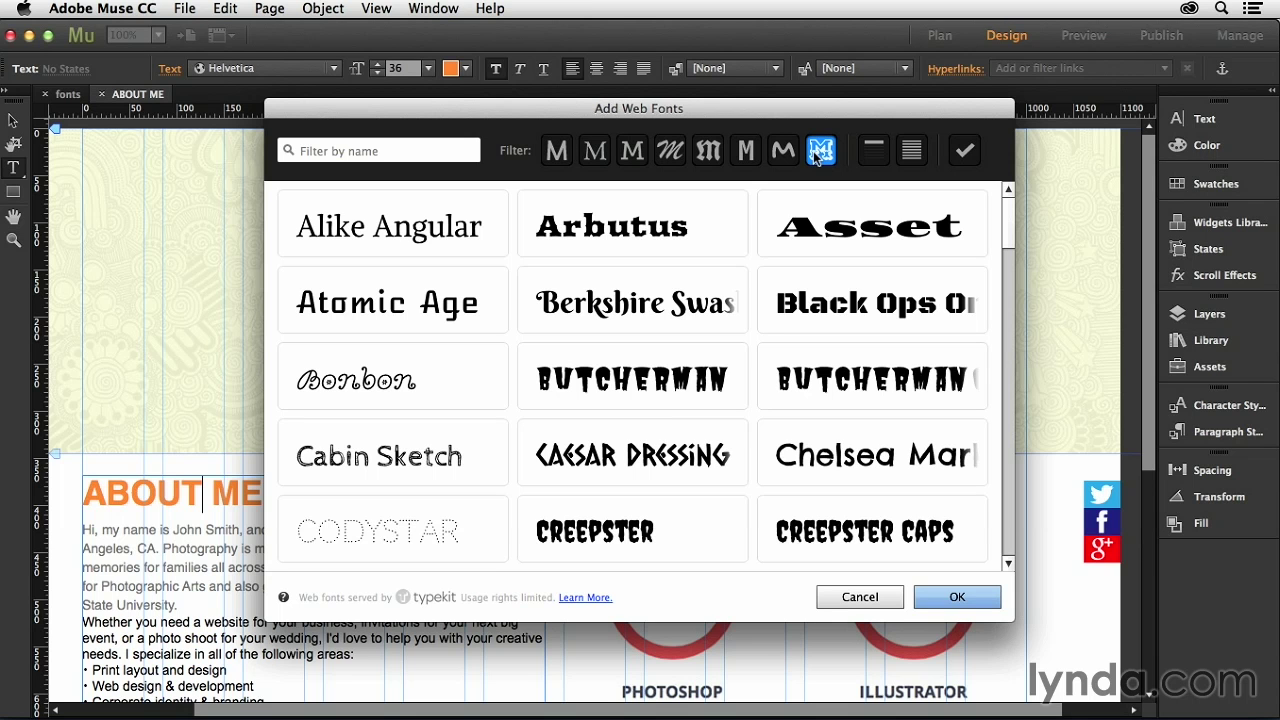
# Add Alfa Slab One from the Slab serif fonts and set its notice to never show again
pyautogui.click(632, 152)
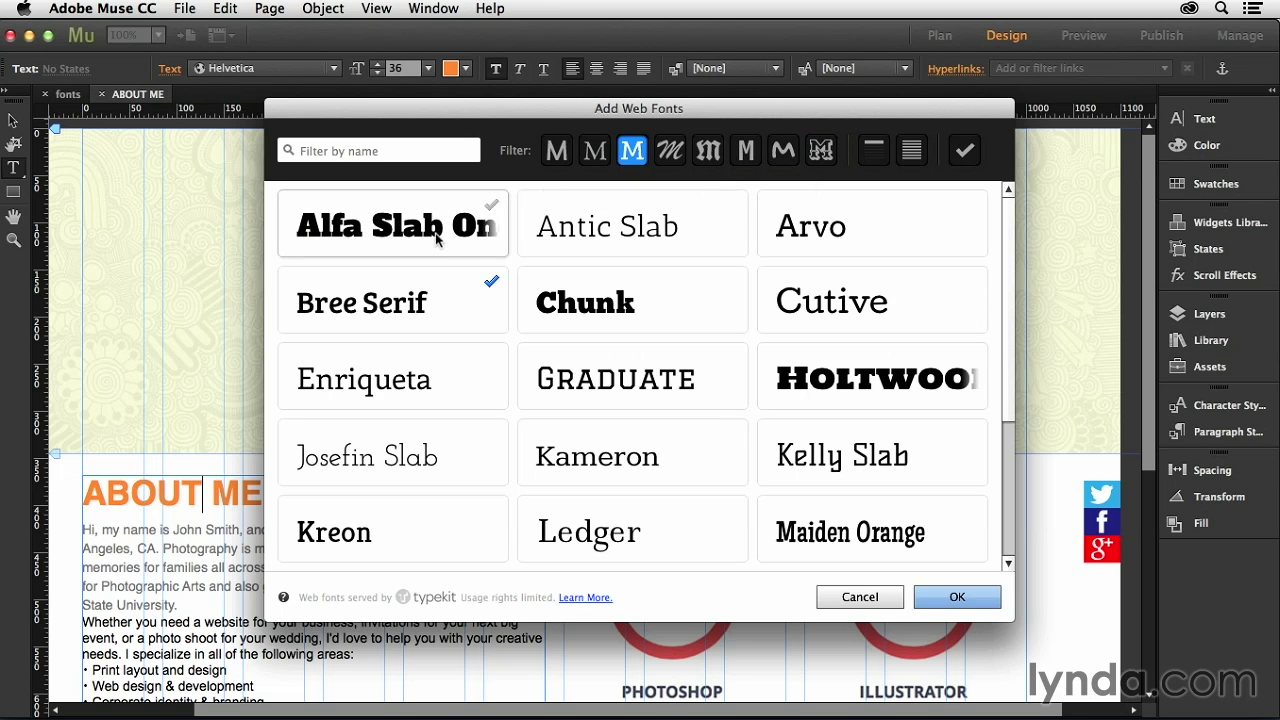
pyautogui.click(439, 235)
pyautogui.click(955, 598)
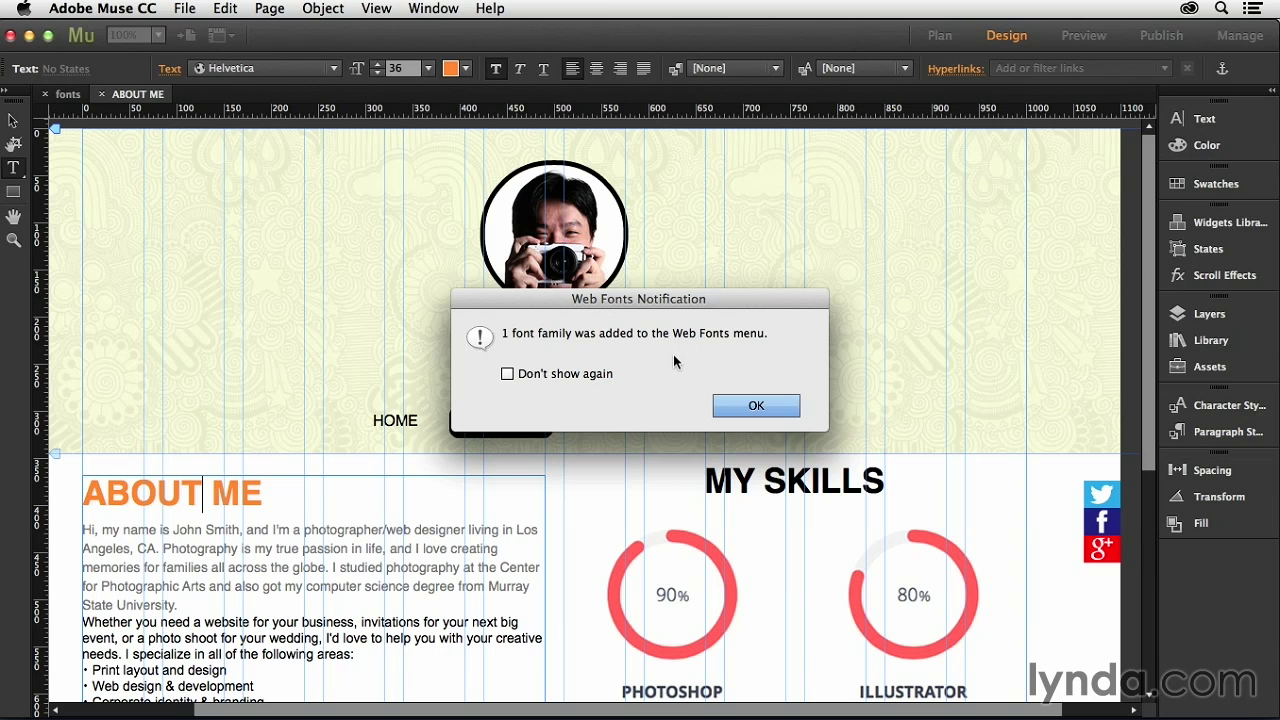
pyautogui.click(549, 374)
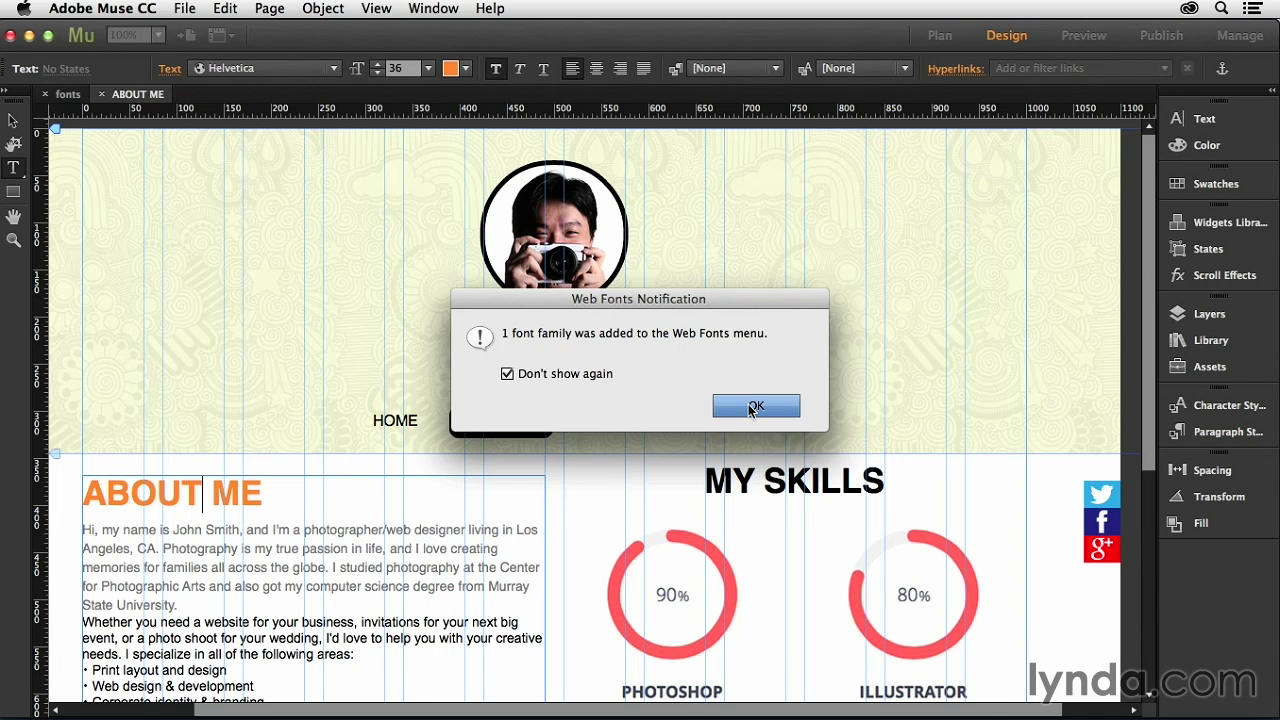
pyautogui.click(752, 407)
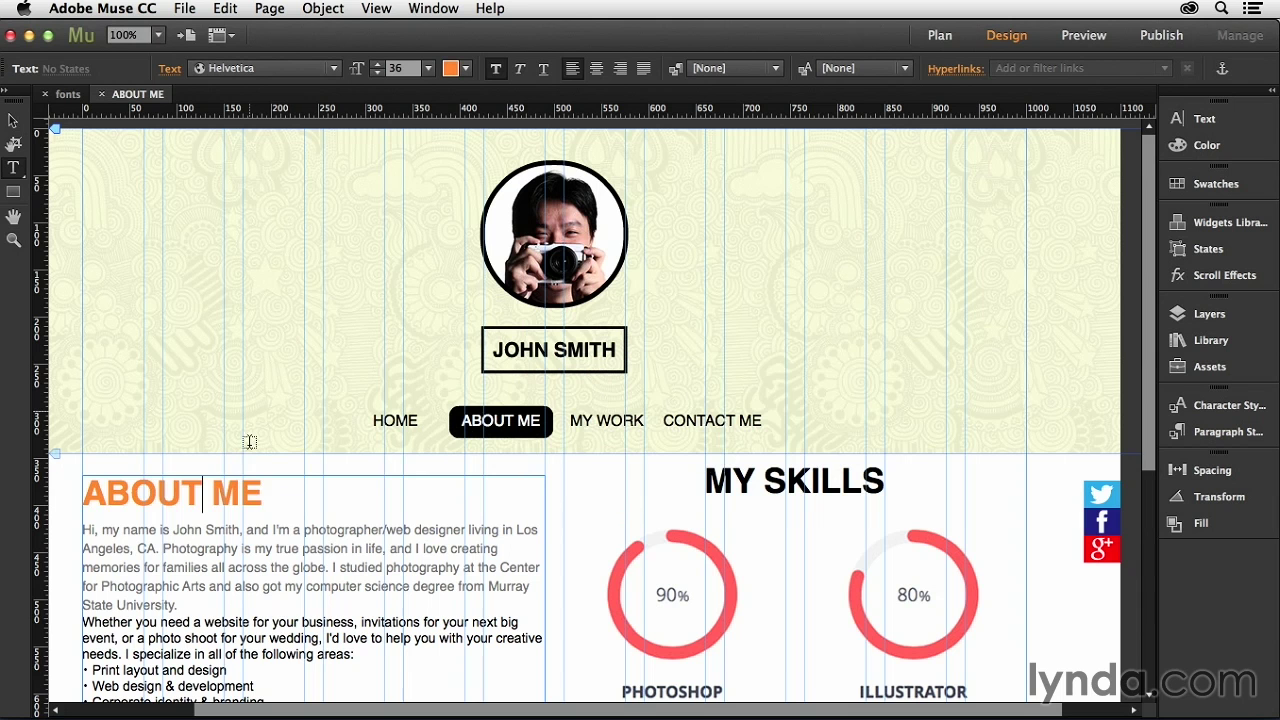
# Apply the Alfa Slab One web font to the selected ABOUT ME heading
pyautogui.moveTo(264, 494); pyautogui.dragTo(61, 484)
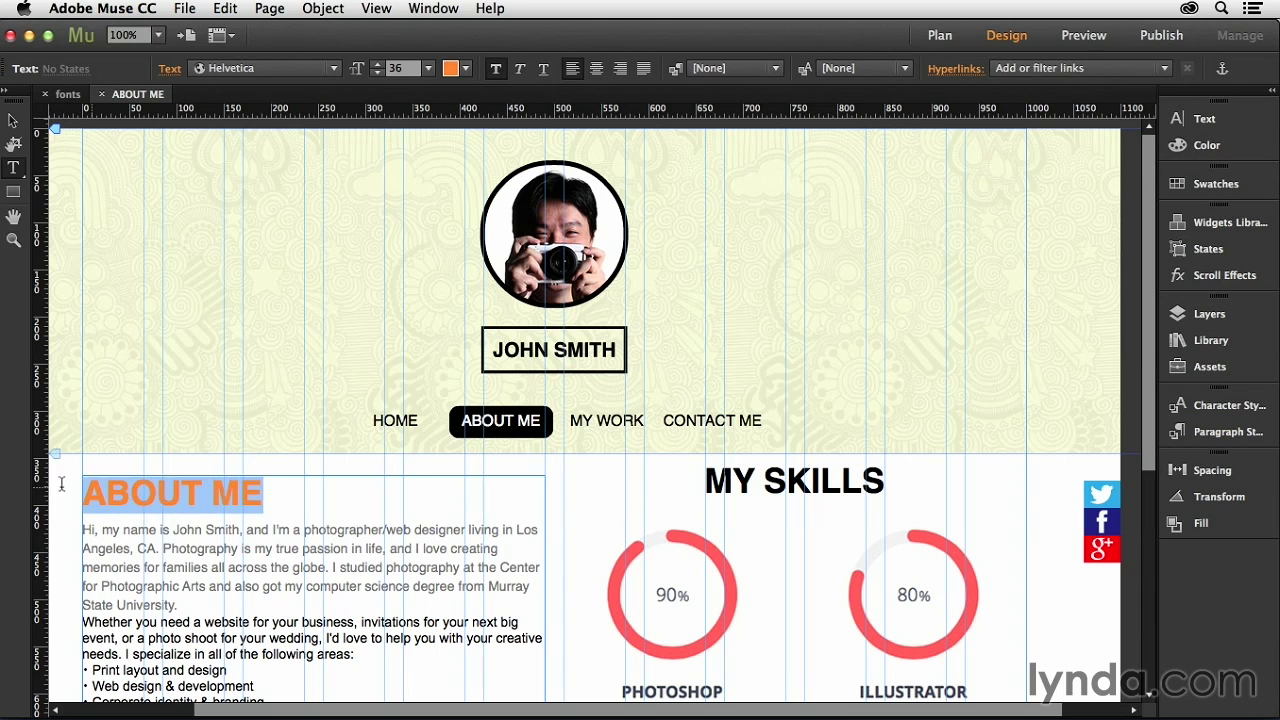
pyautogui.click(333, 67)
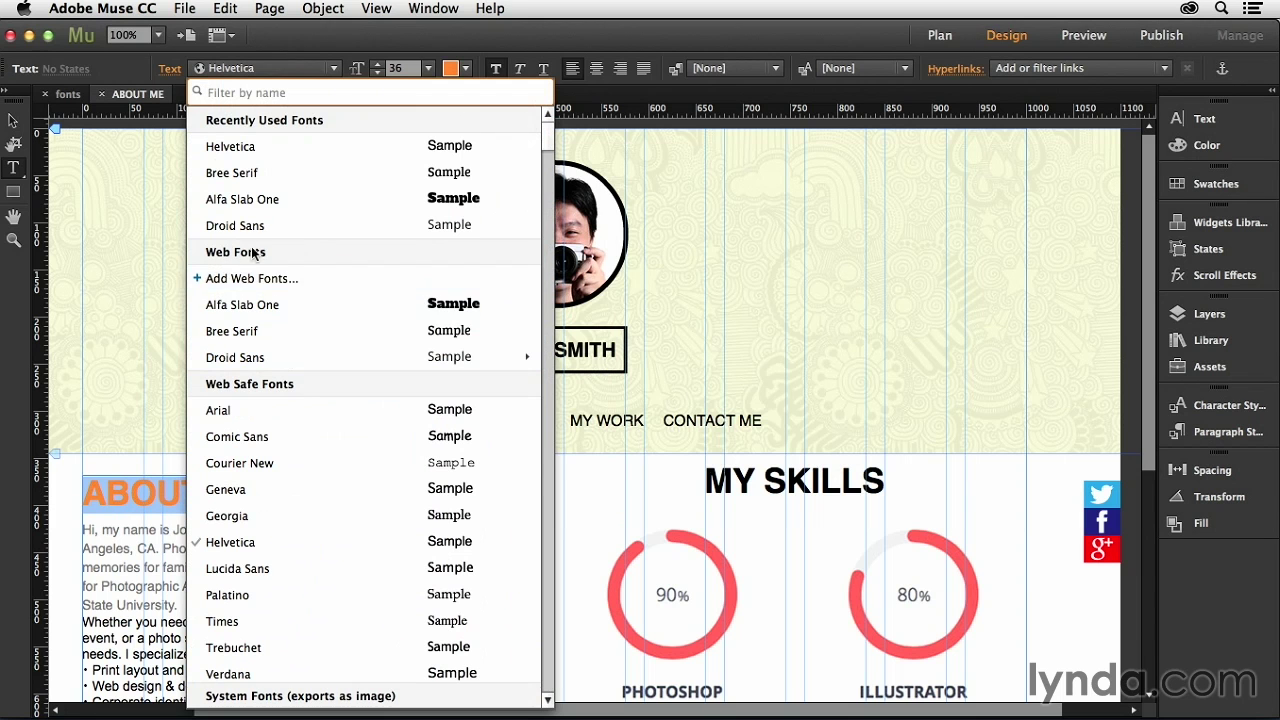
pyautogui.click(294, 310)
pyautogui.click(260, 566)
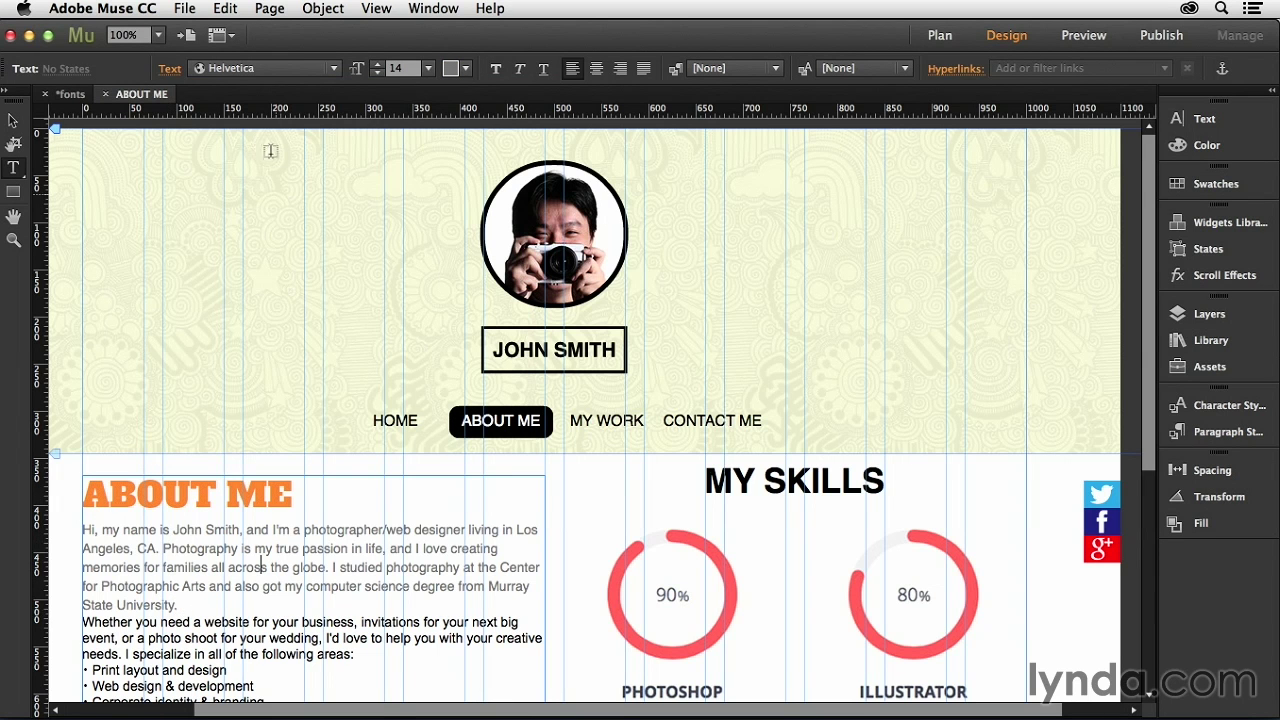
# From the intro paragraph's font list, open Add Web Fonts filtered to sans serif fonts
pyautogui.click(184, 566)
pyautogui.click(282, 66)
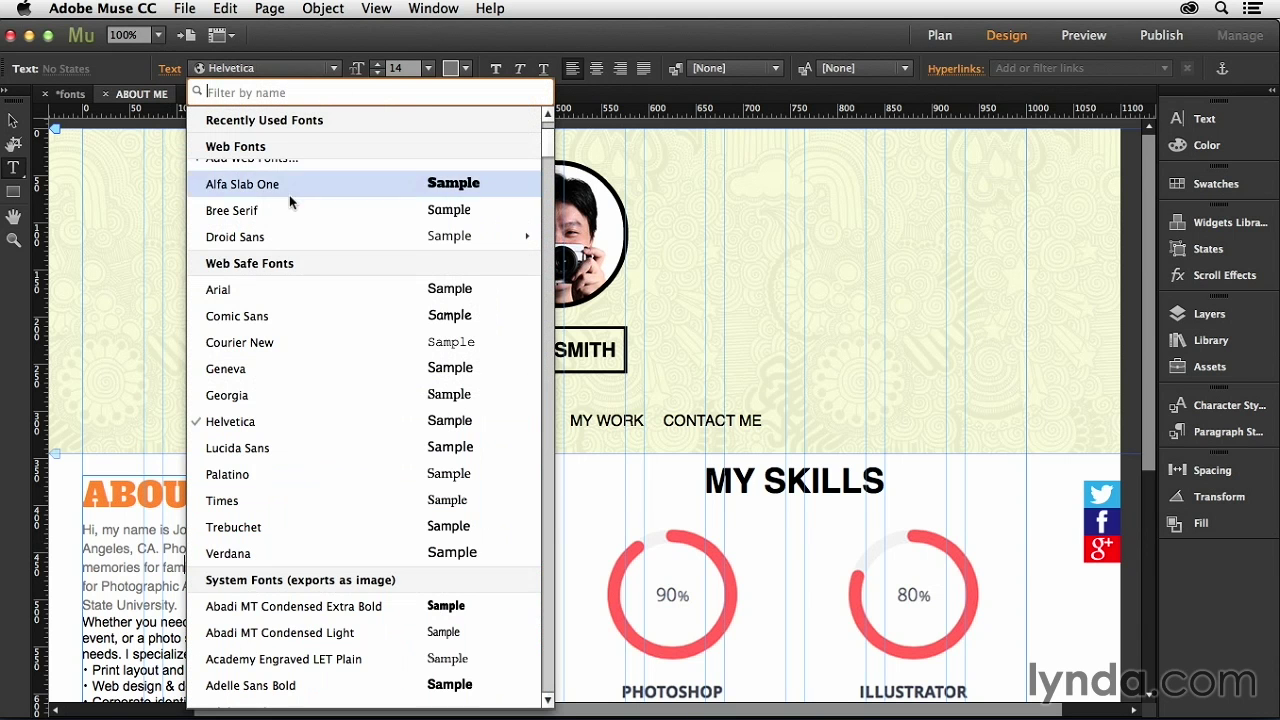
pyautogui.scroll(5, 268, 205)
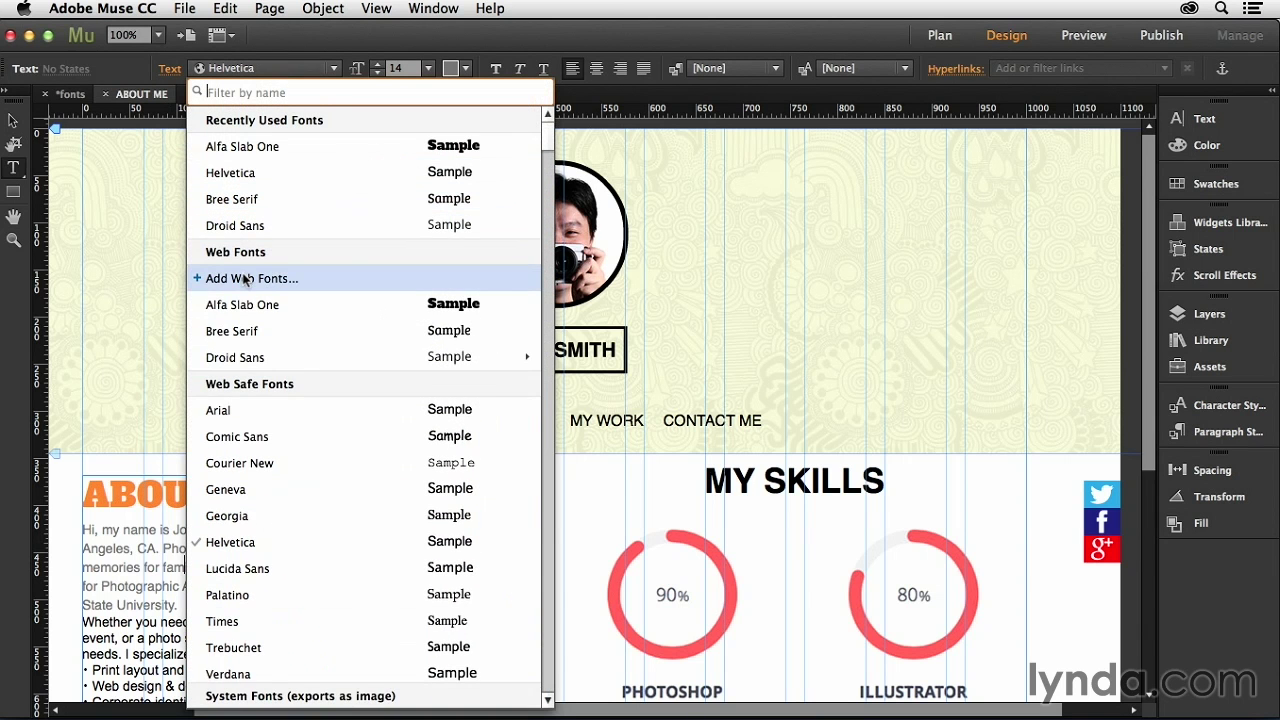
pyautogui.click(245, 279)
pyautogui.click(560, 155)
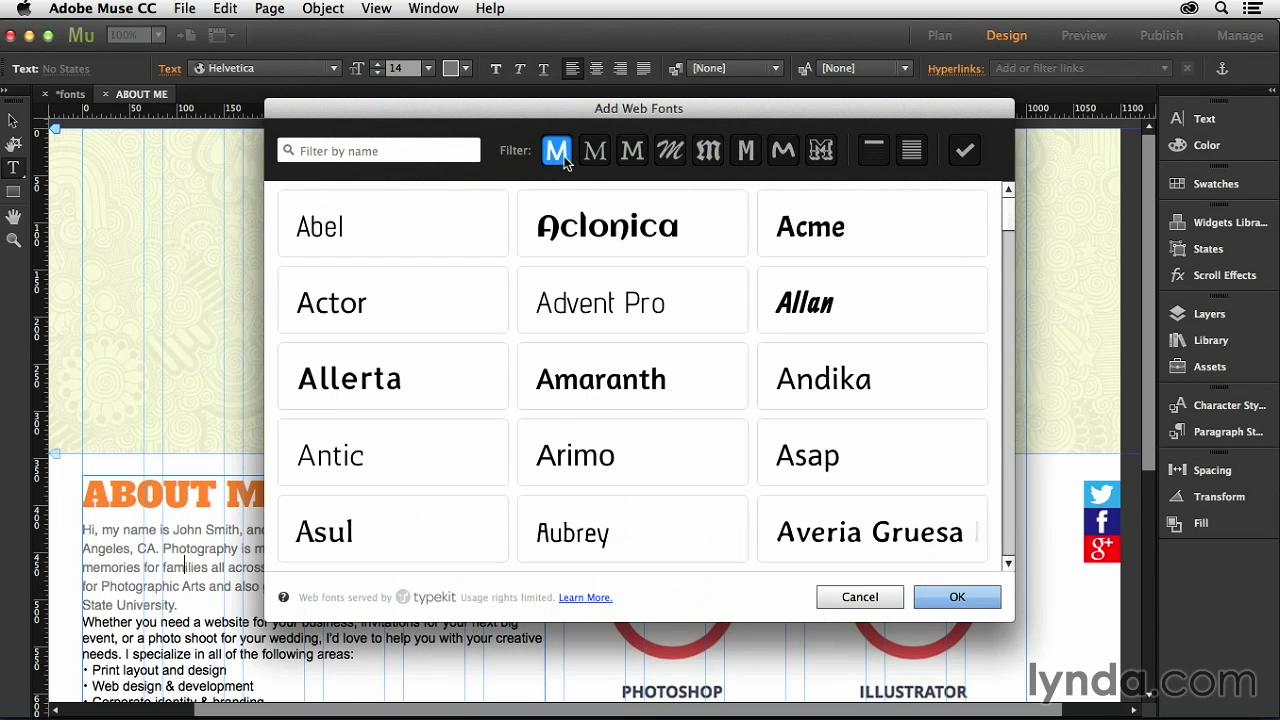
# Find Josefin Sans in the sans serif list, check it and confirm adding it
pyautogui.scroll(-5, 554, 257)
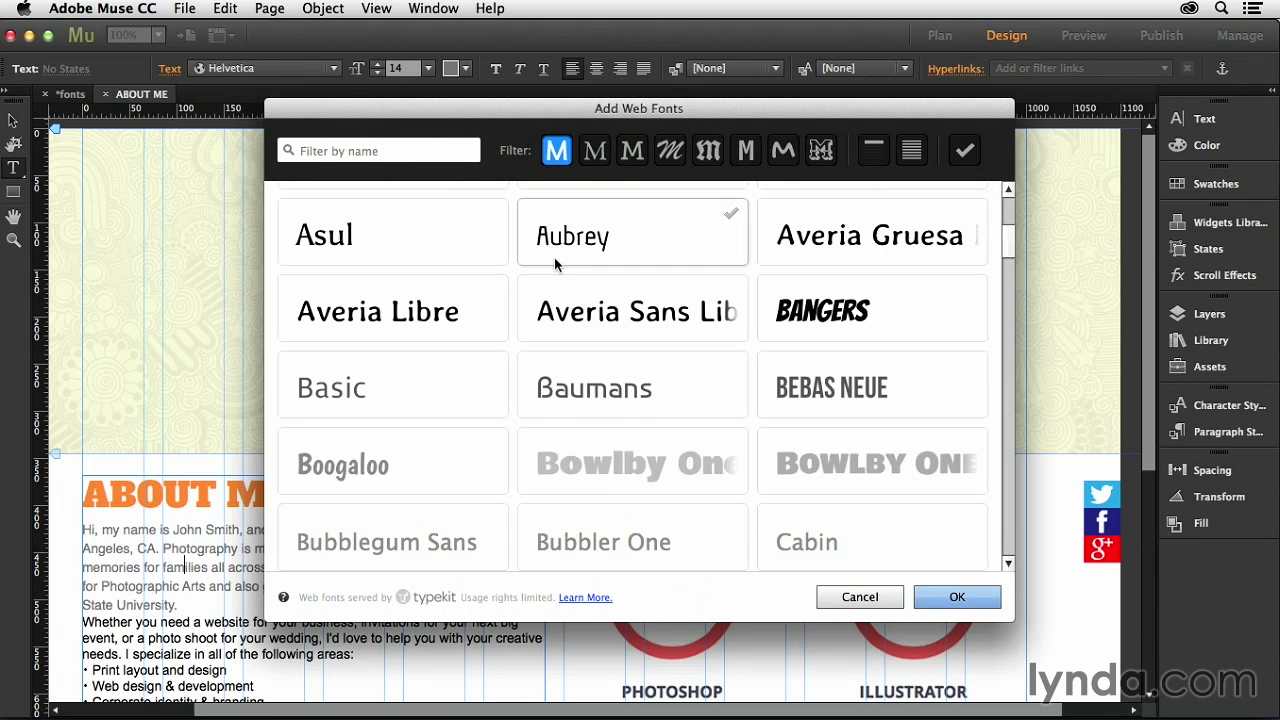
pyautogui.scroll(-4, 554, 257)
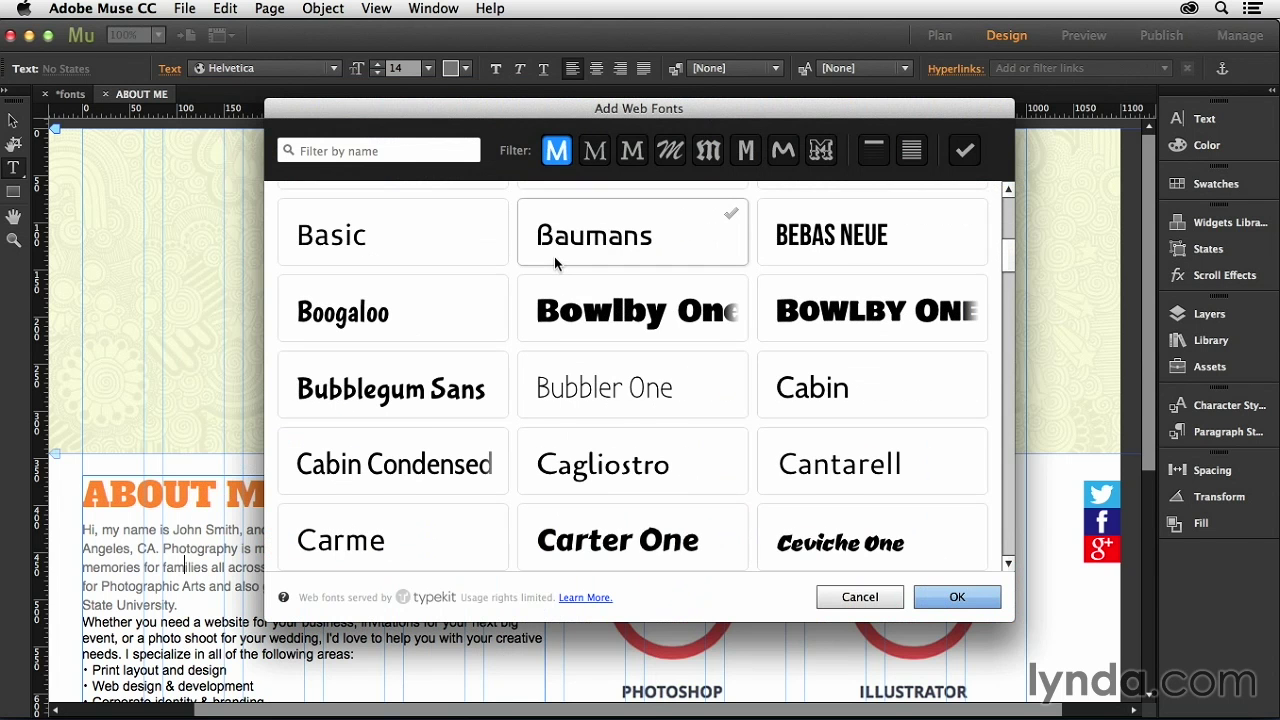
pyautogui.scroll(-5, 556, 256)
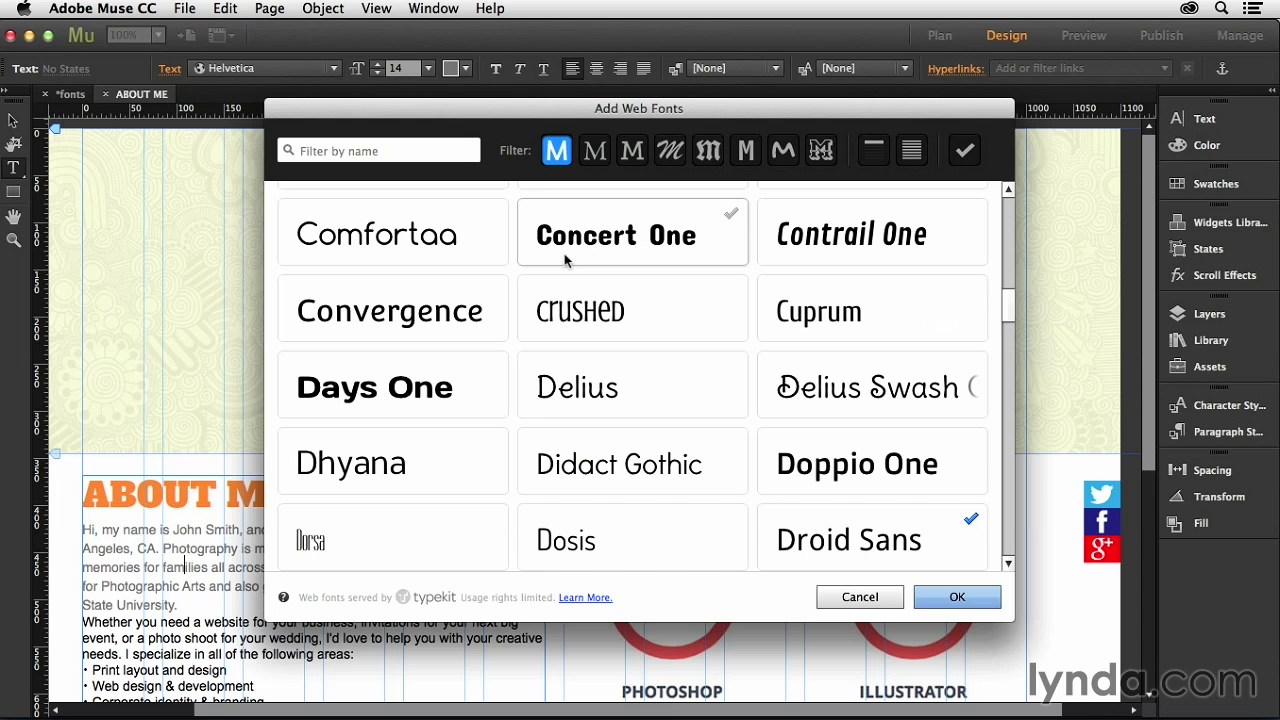
pyautogui.scroll(-3, 563, 257)
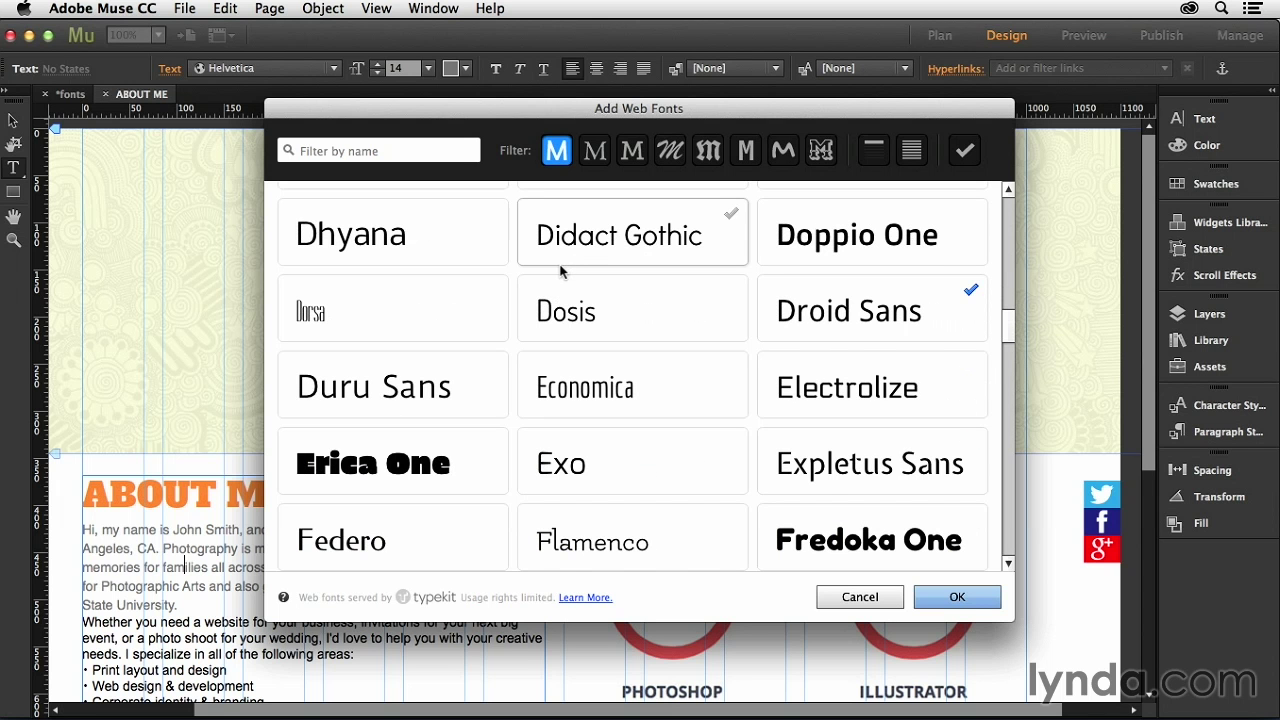
pyautogui.scroll(-3, 560, 268)
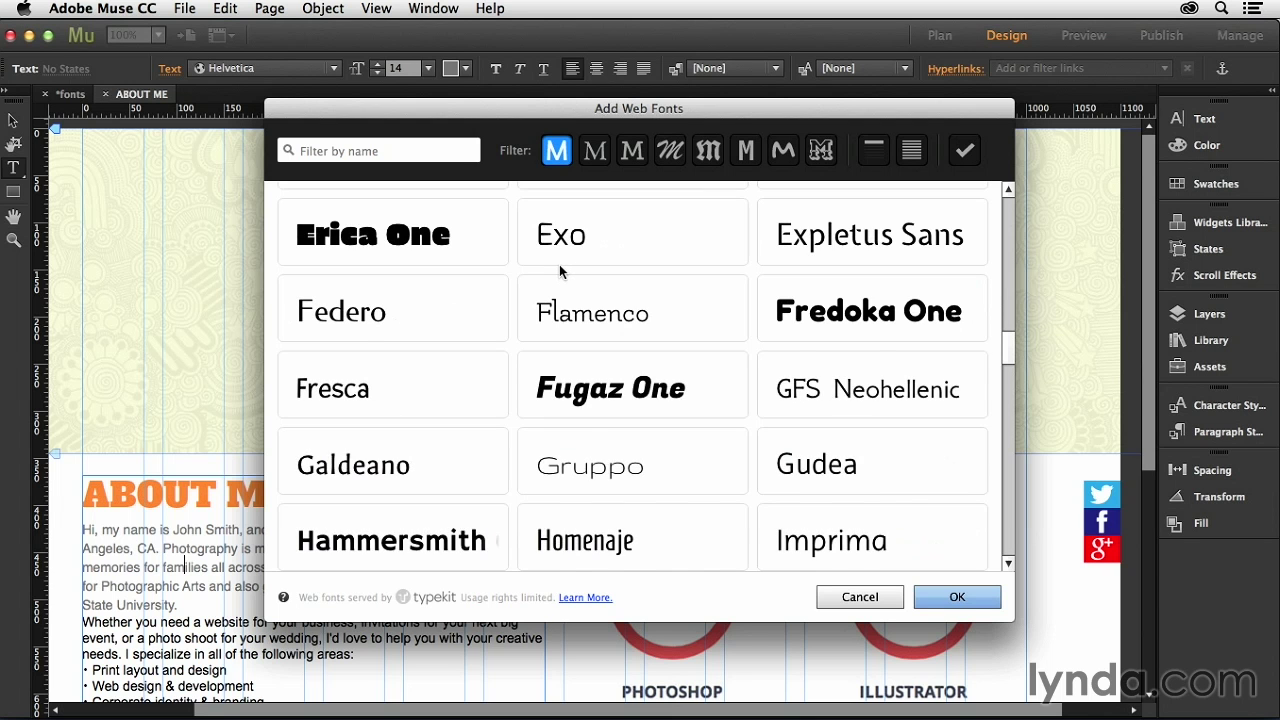
pyautogui.scroll(-5, 560, 268)
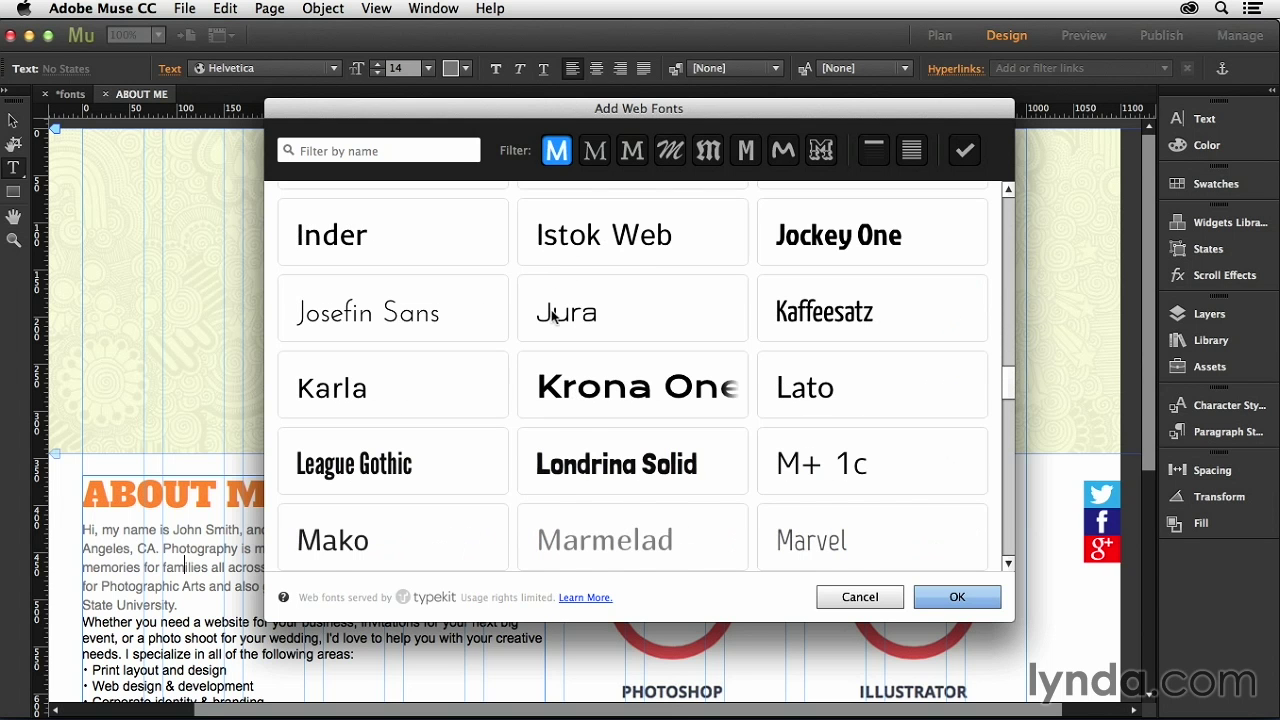
pyautogui.click(411, 317)
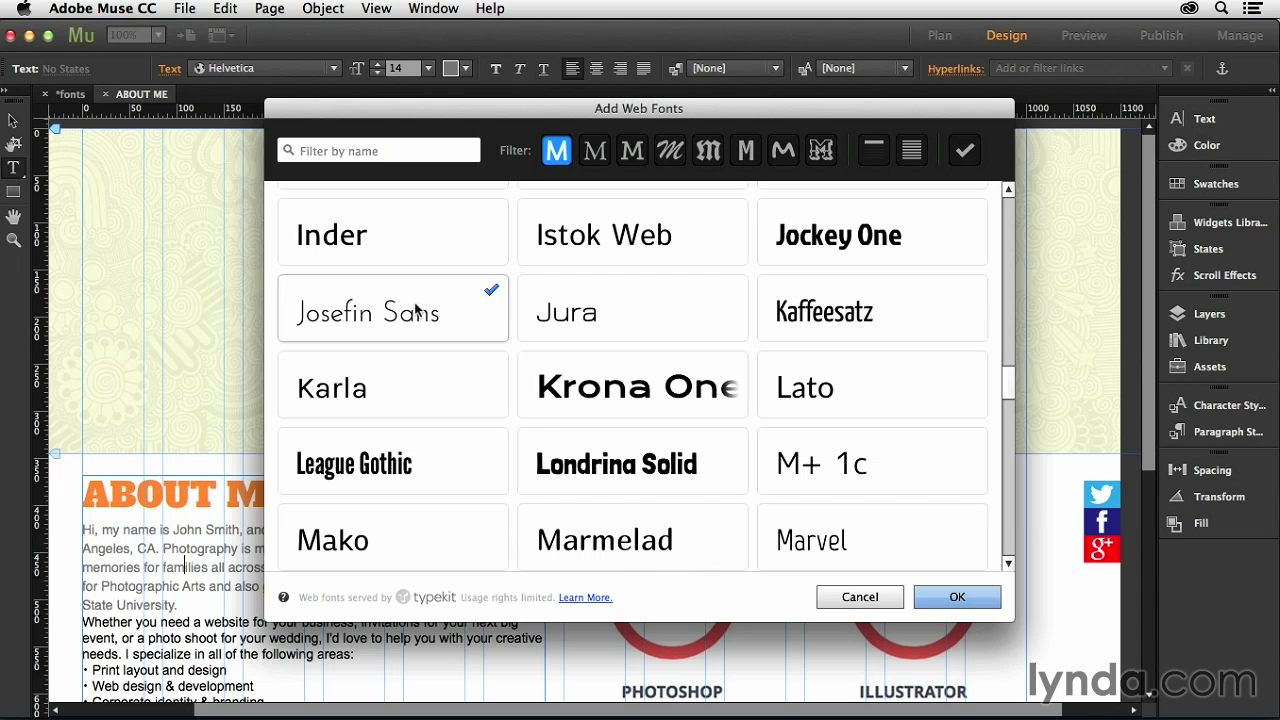
pyautogui.click(957, 598)
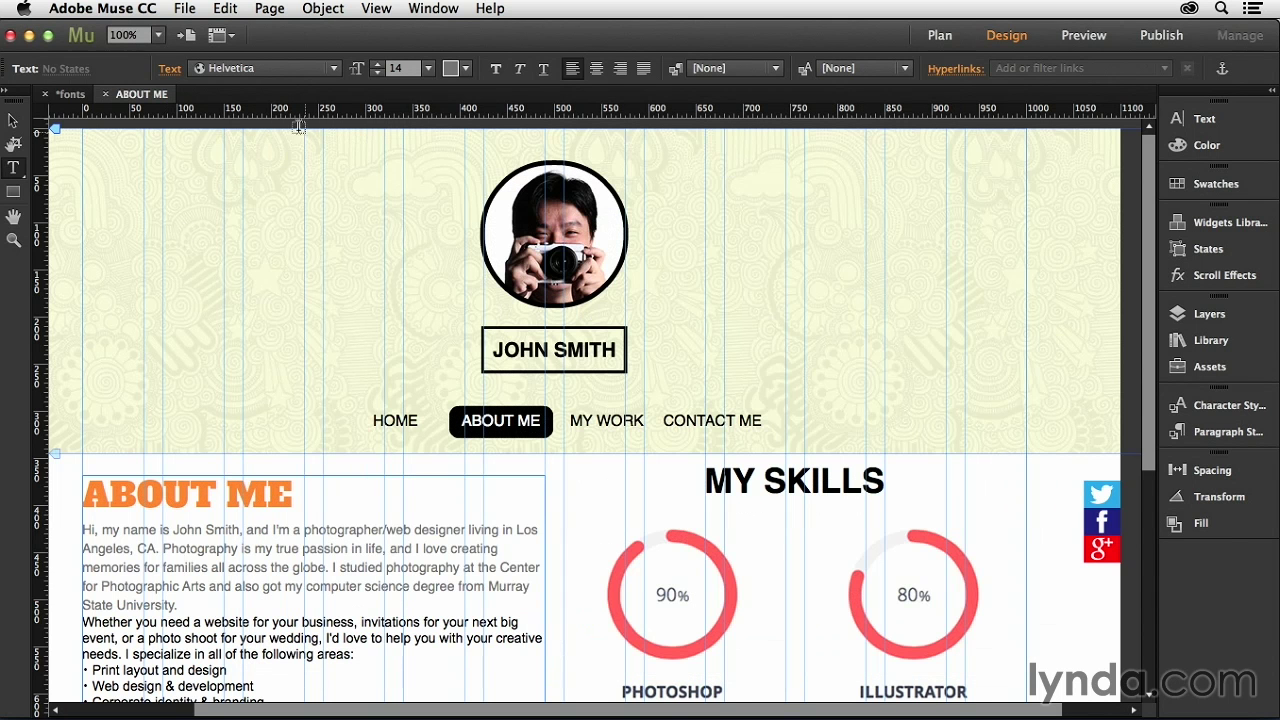
# Set the whole About Me intro paragraph in Josefin Sans Light
pyautogui.click(178, 605)
pyautogui.moveTo(178, 605); pyautogui.dragTo(82, 529)
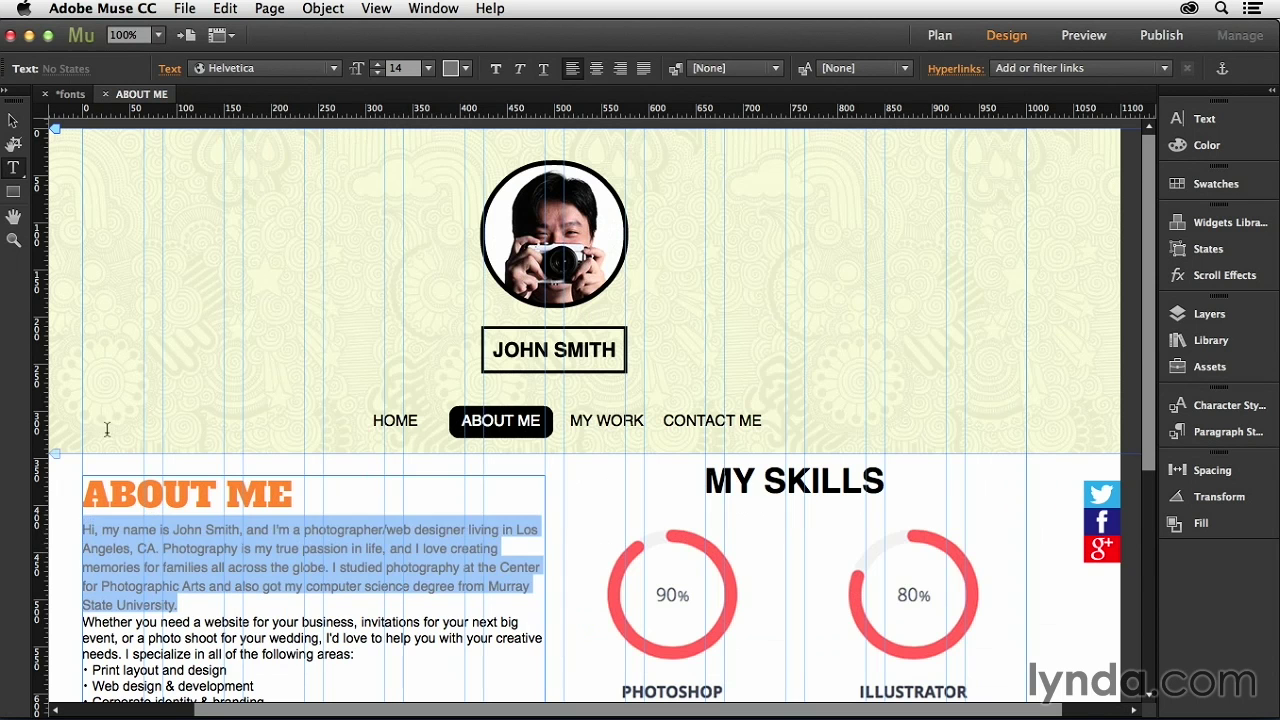
pyautogui.click(336, 68)
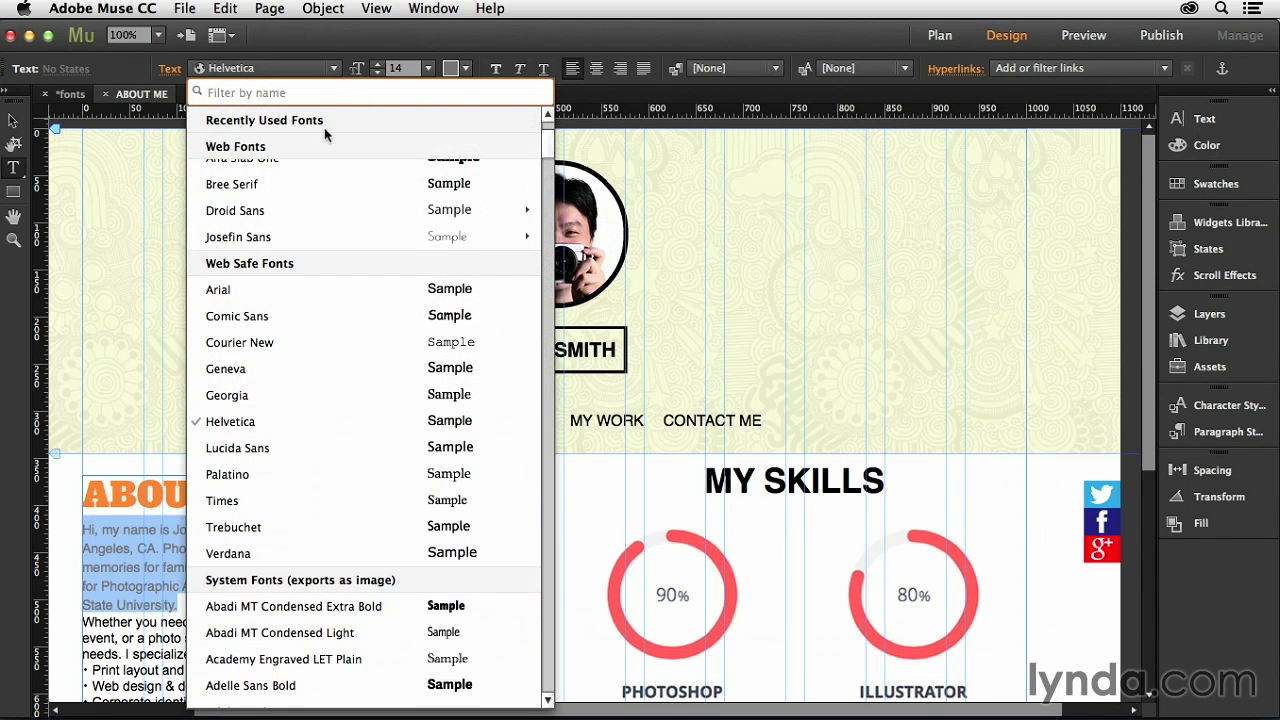
pyautogui.moveTo(266, 240)
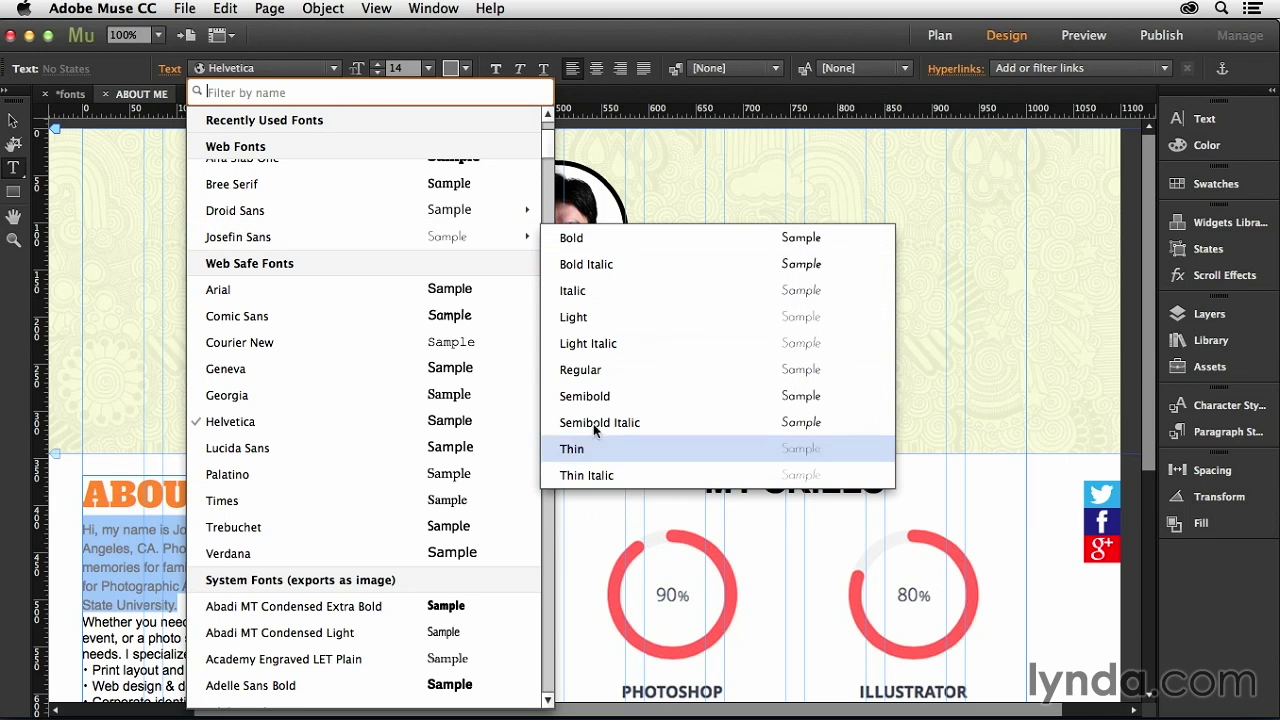
pyautogui.click(594, 330)
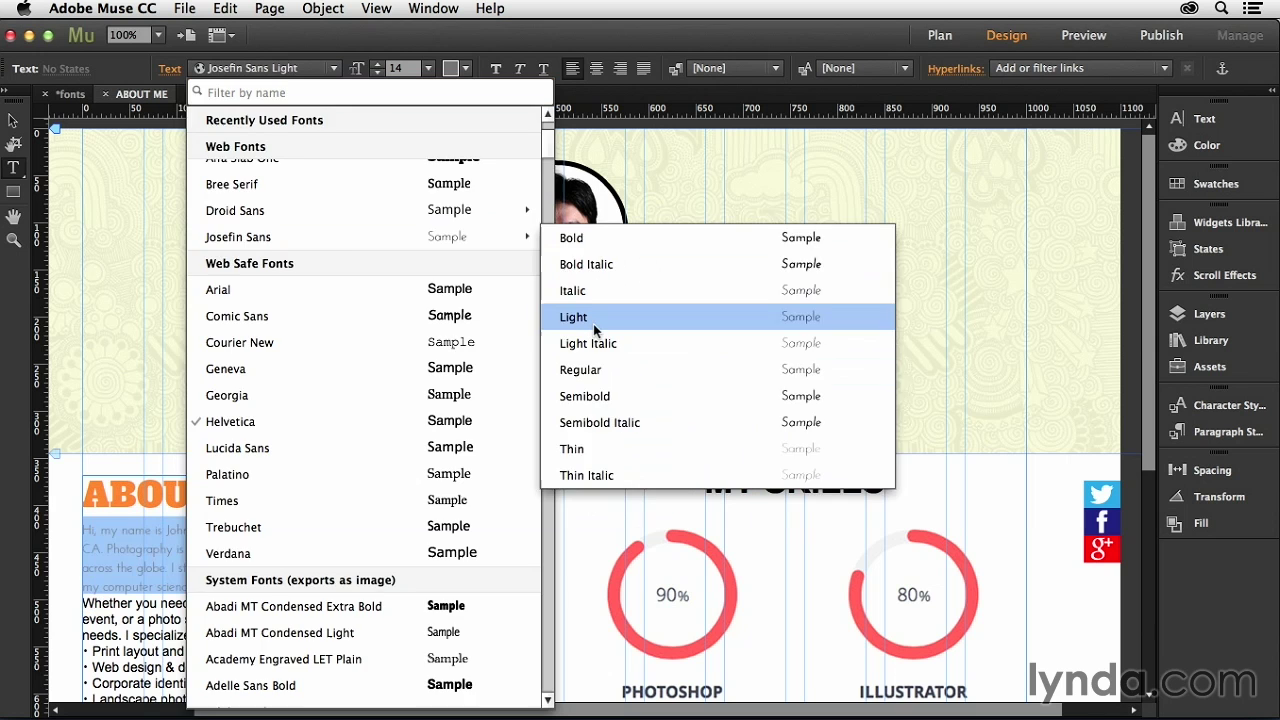
pyautogui.click(269, 565)
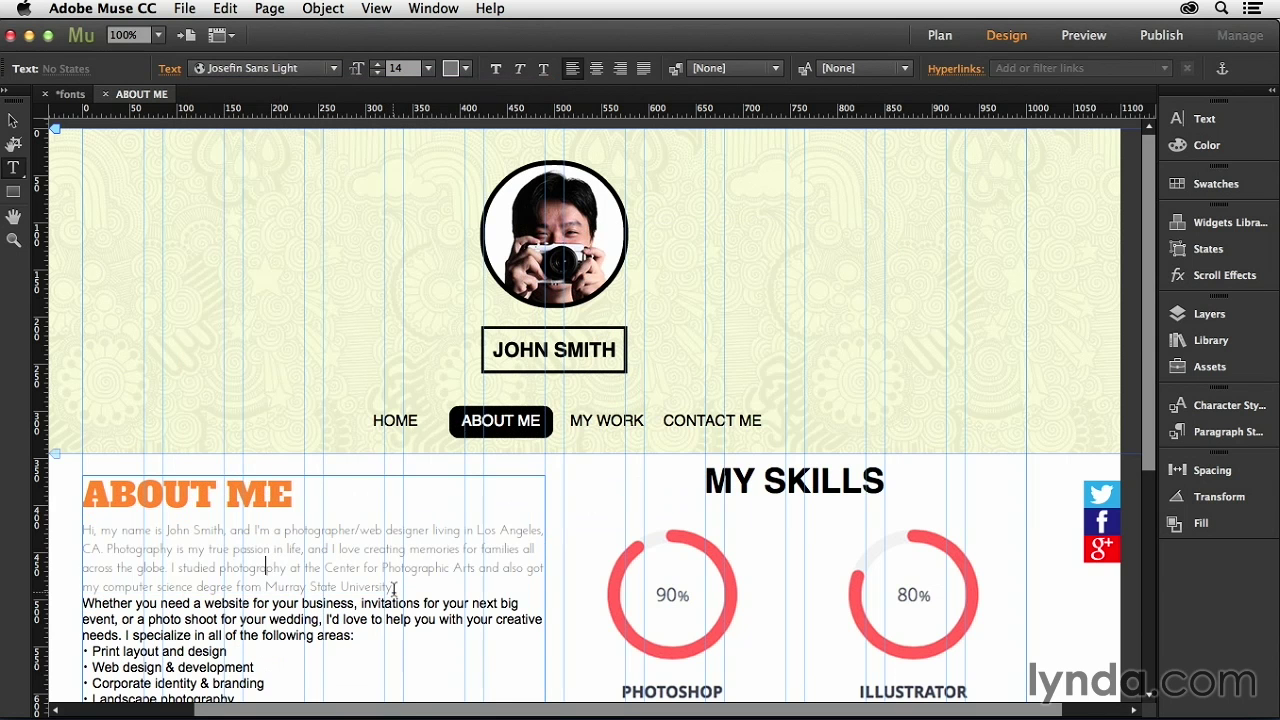
# Switch the intro paragraph from Josefin Sans Light to Josefin Sans Regular
pyautogui.moveTo(392, 590); pyautogui.dragTo(65, 526)
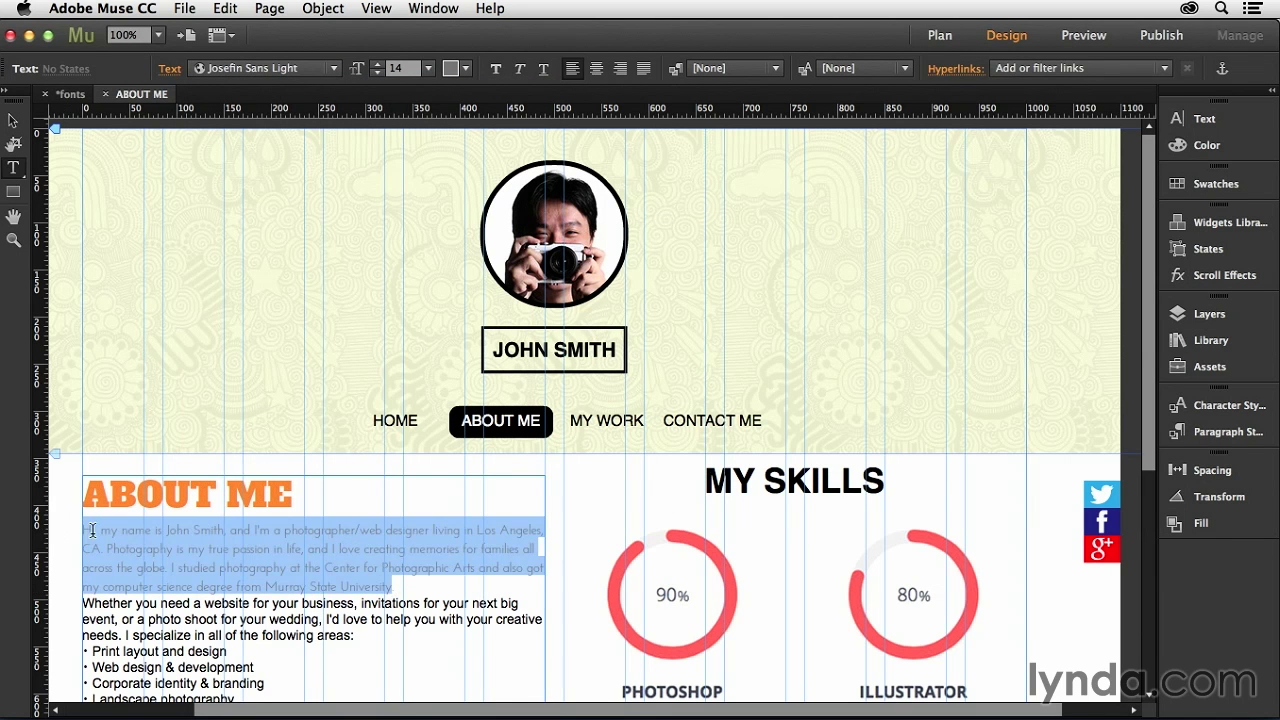
pyautogui.click(335, 69)
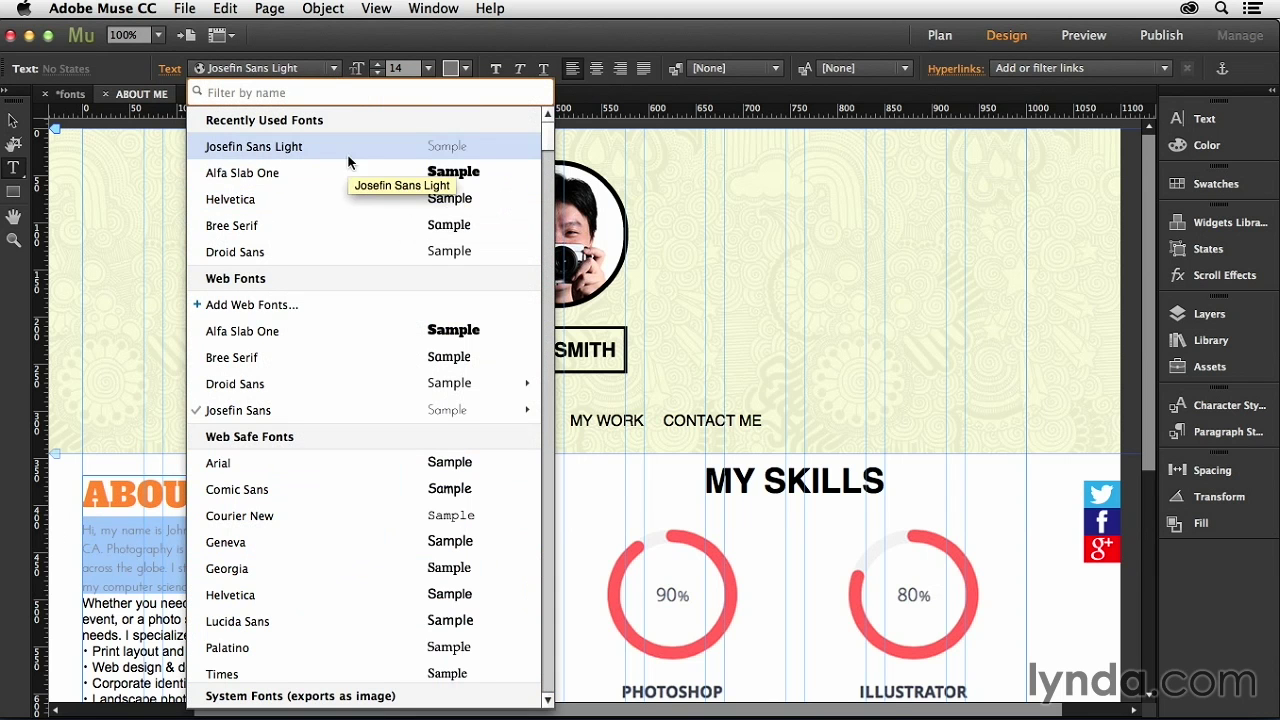
pyautogui.moveTo(380, 386)
pyautogui.moveTo(470, 410)
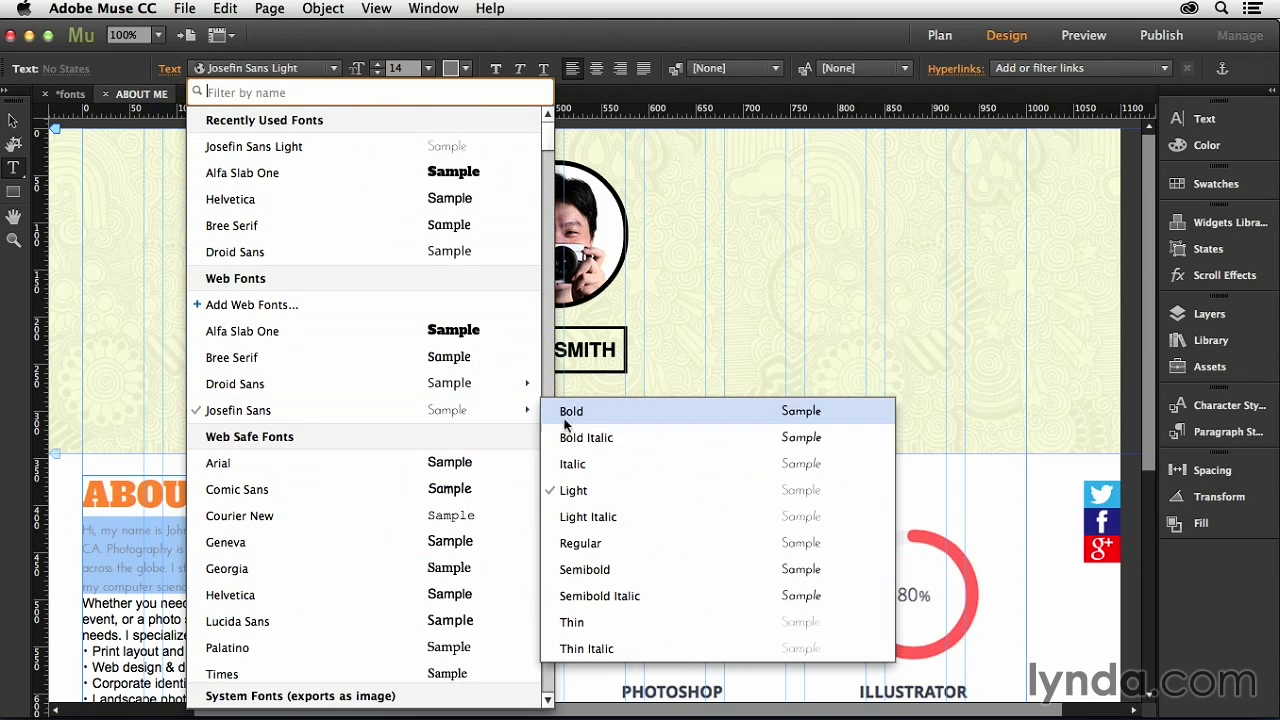
pyautogui.click(600, 544)
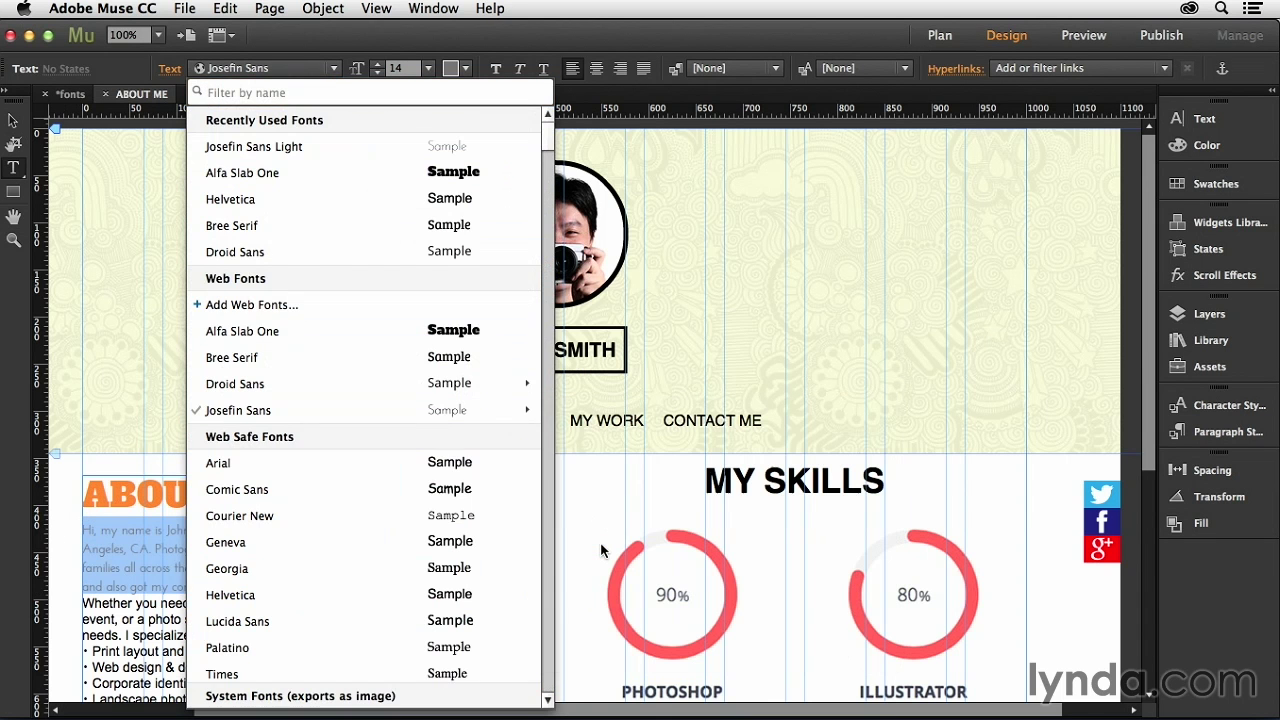
pyautogui.click(418, 530)
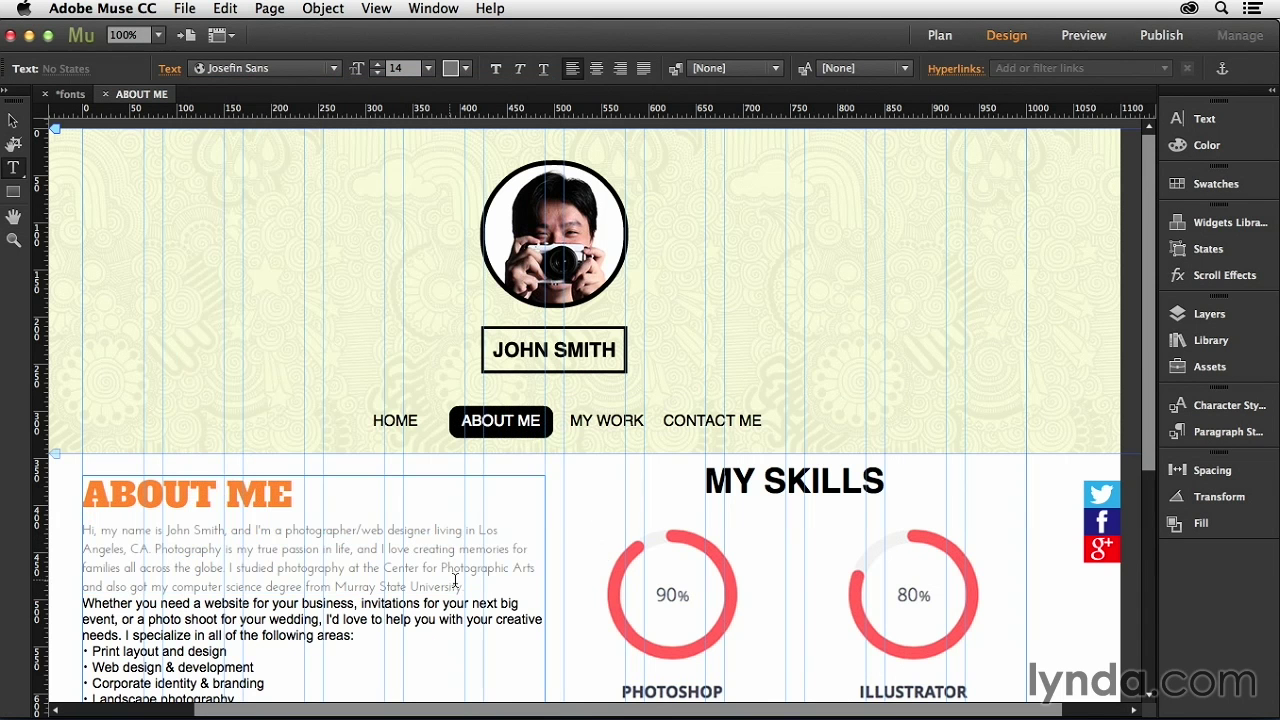
# Make the intro paragraph text black and raise its size to 16 pt
pyautogui.doubleClick(460, 587)
pyautogui.moveTo(465, 588); pyautogui.dragTo(64, 537)
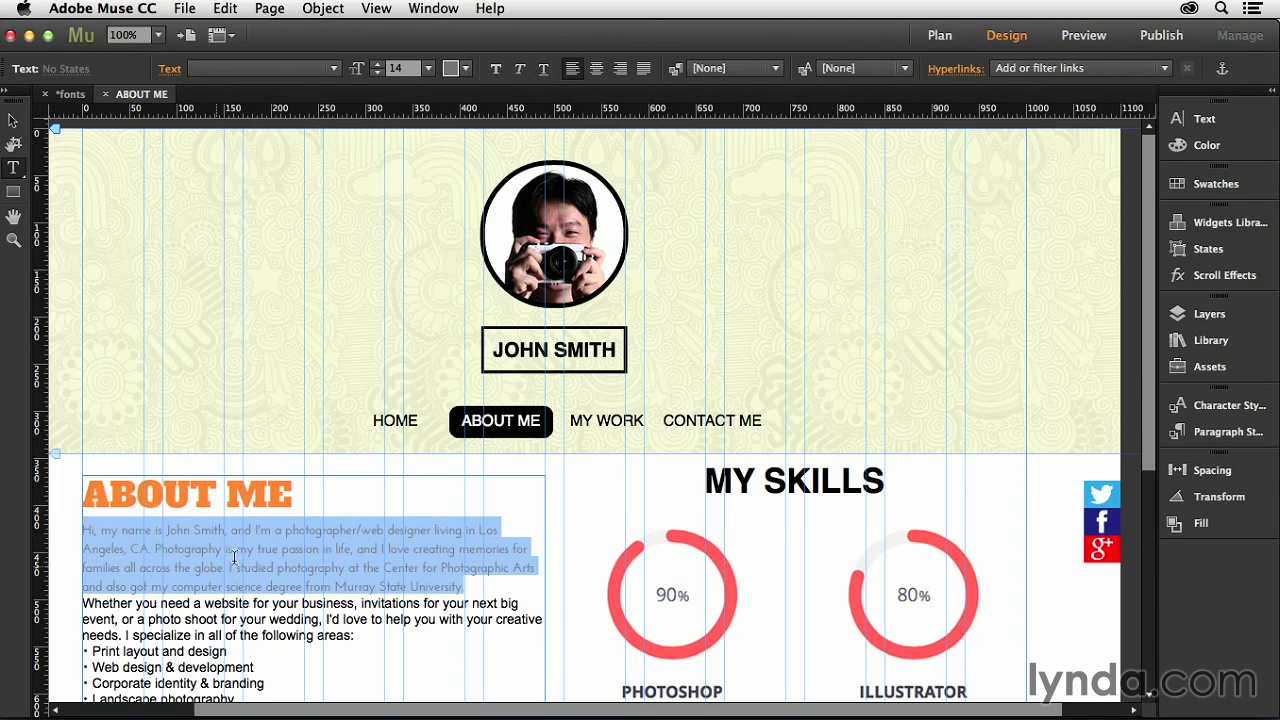
pyautogui.click(462, 68)
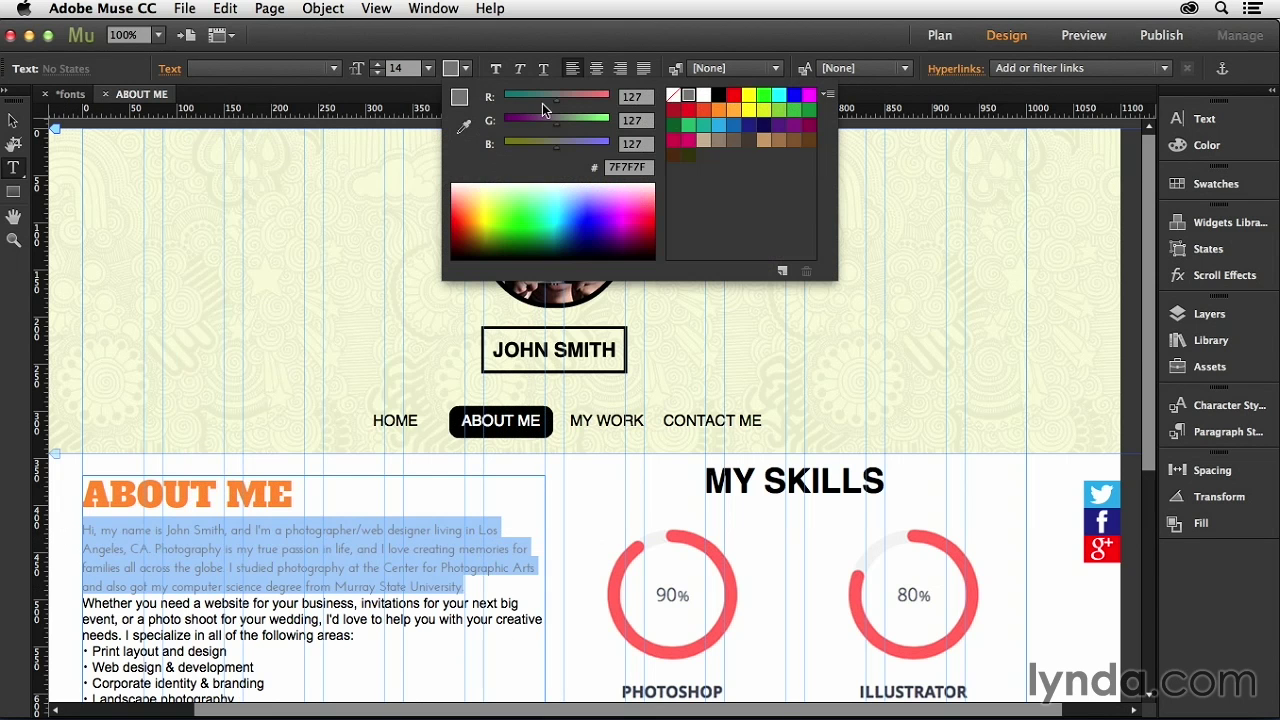
pyautogui.click(717, 97)
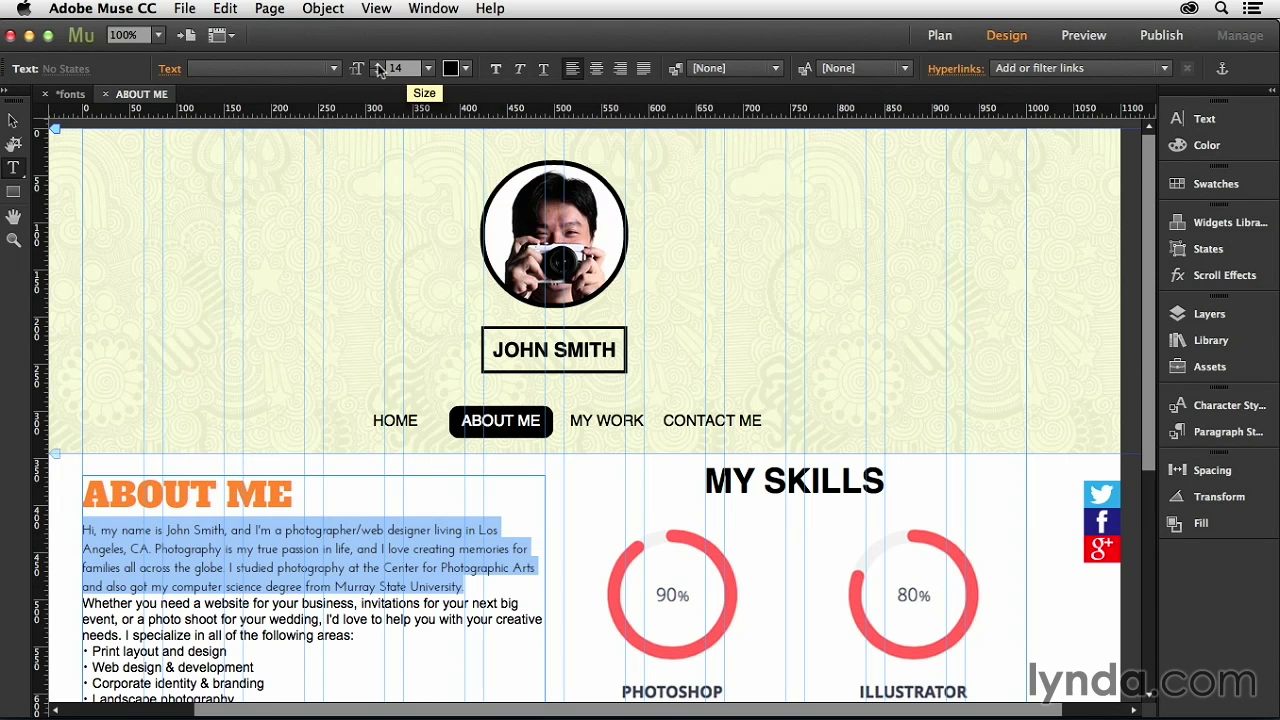
pyautogui.click(379, 68)
pyautogui.click(379, 68)
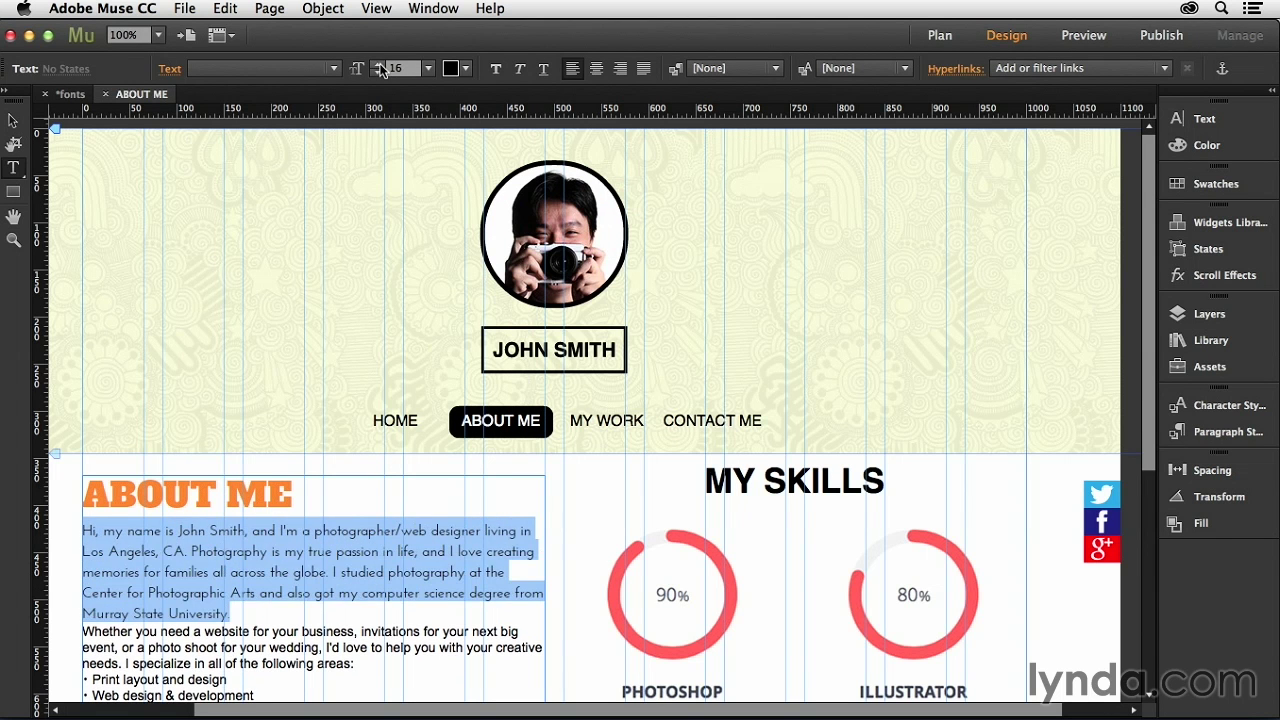
pyautogui.click(260, 597)
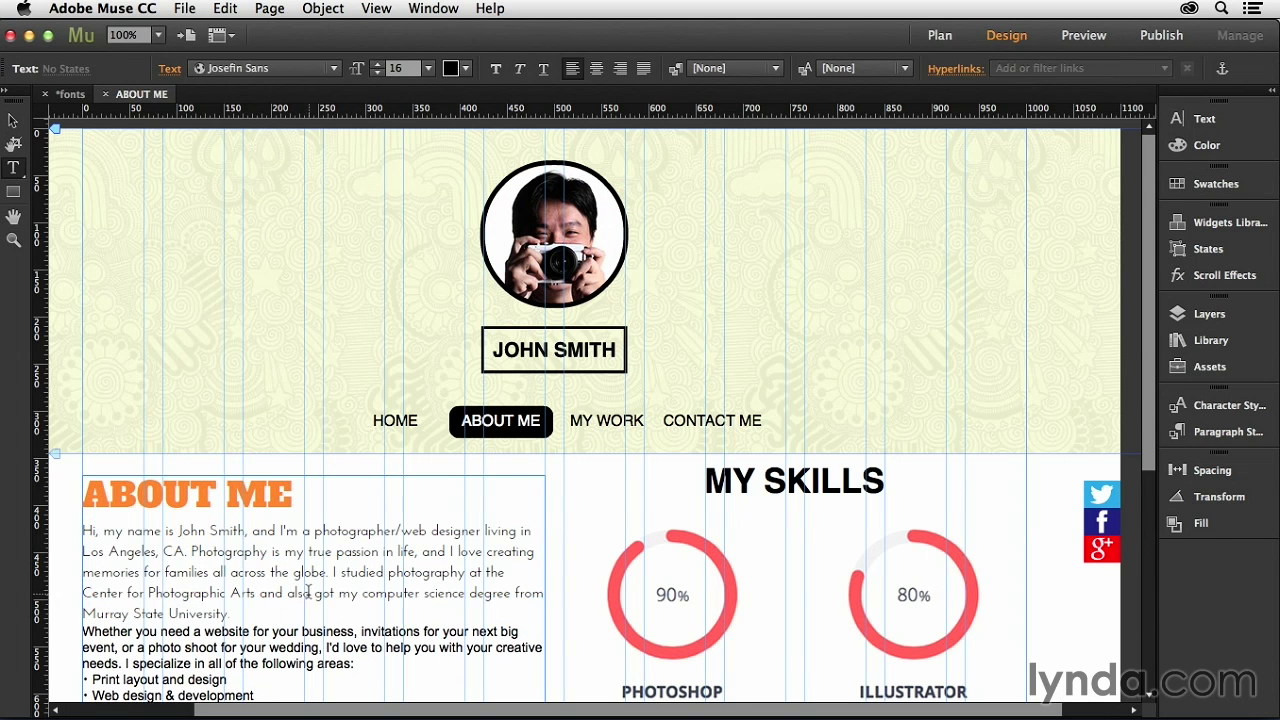
# Change the intro paragraph's font to Josefin Sans Semibold
pyautogui.scroll(-2, 309, 592)
pyautogui.moveTo(234, 568); pyautogui.dragTo(70, 486)
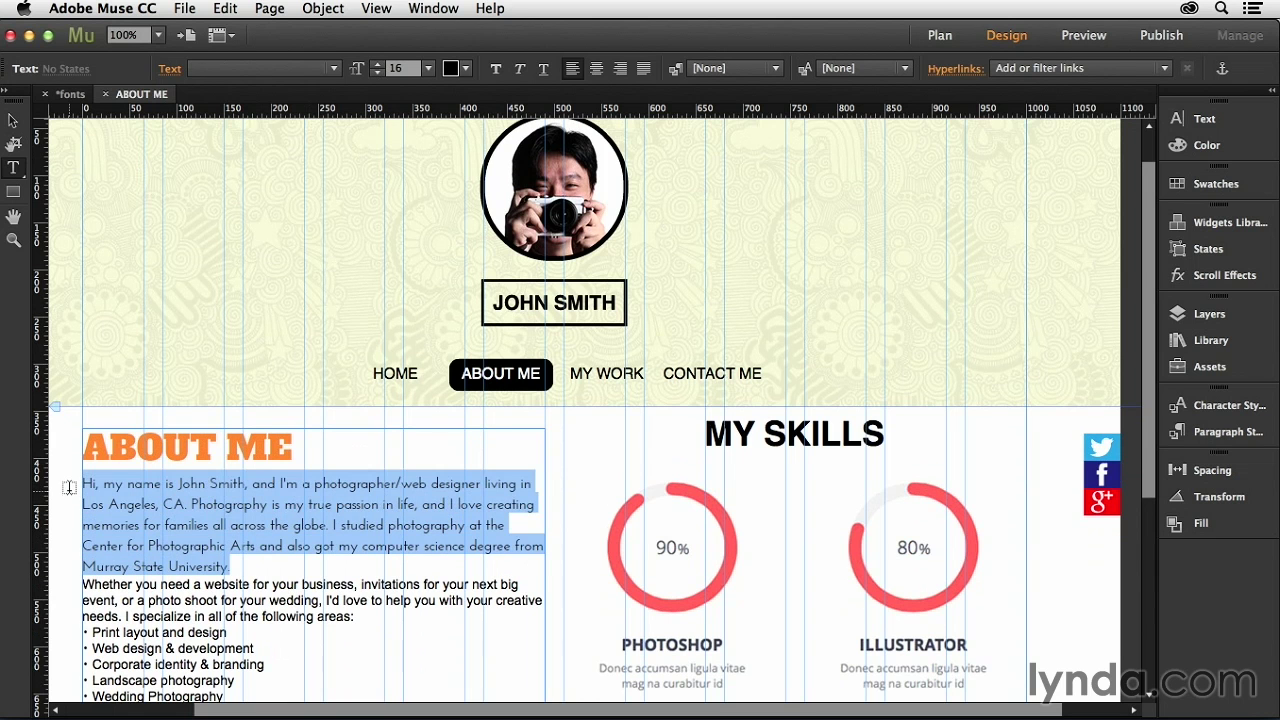
pyautogui.click(331, 70)
pyautogui.moveTo(335, 436)
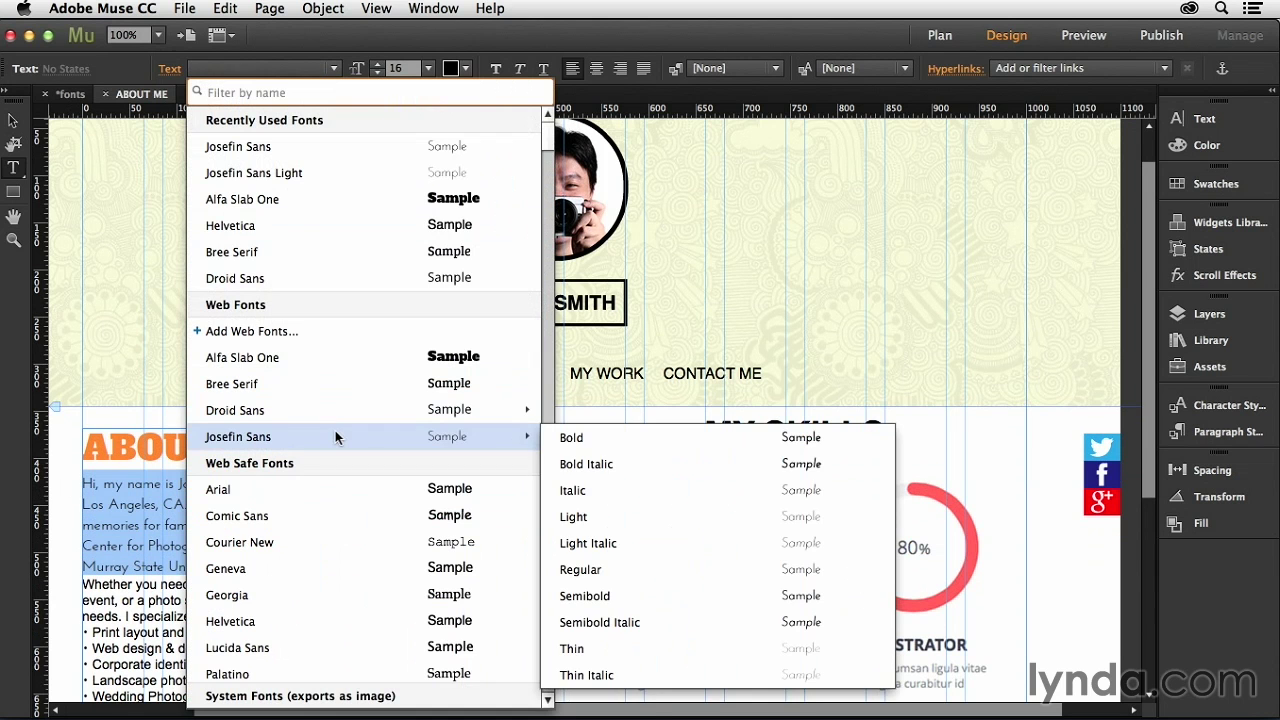
pyautogui.click(602, 597)
pyautogui.click(276, 569)
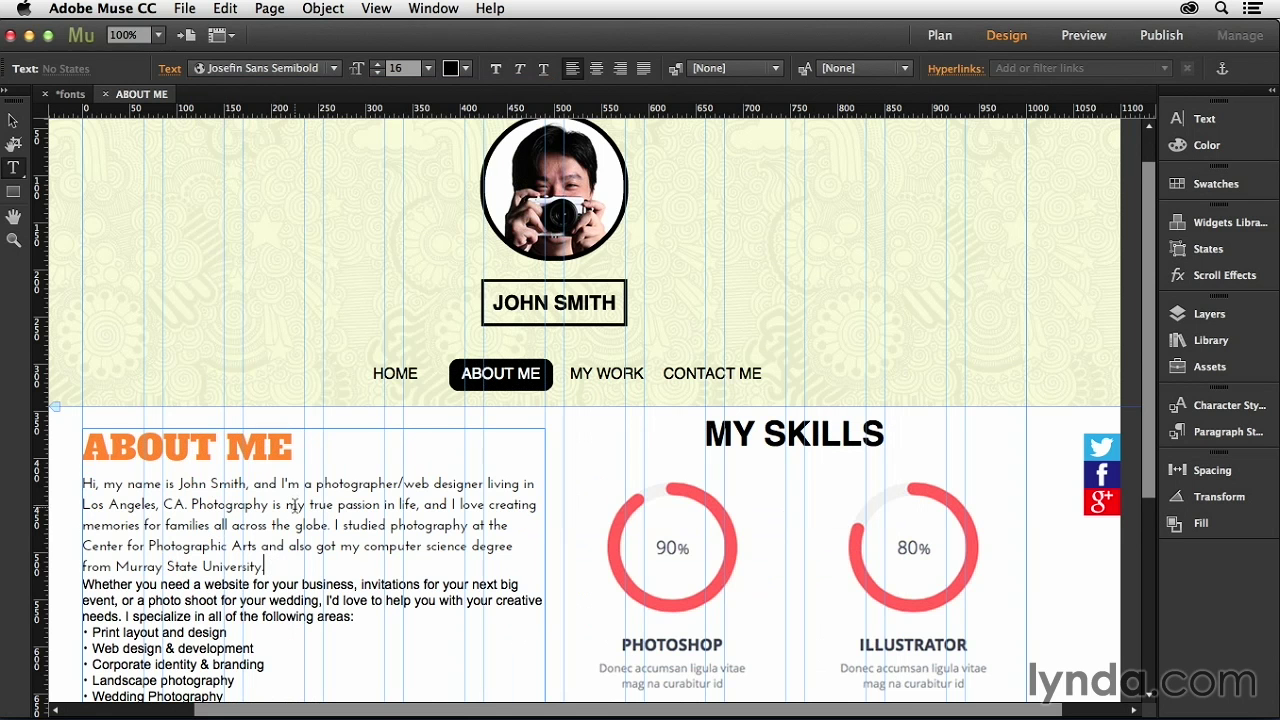
# Lower the intro paragraph's Space Before to 0 in the Text options
pyautogui.scroll(-3, 293, 511)
pyautogui.scroll(-4, 293, 511)
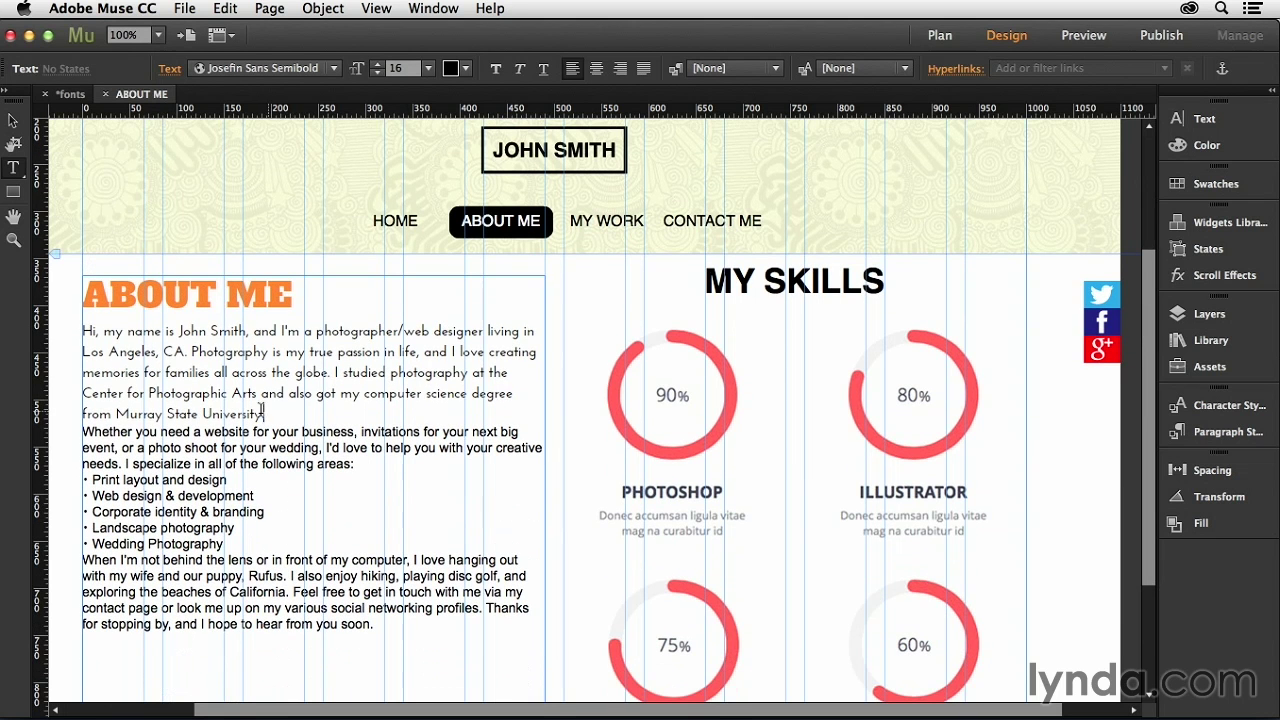
pyautogui.moveTo(264, 413); pyautogui.dragTo(72, 337)
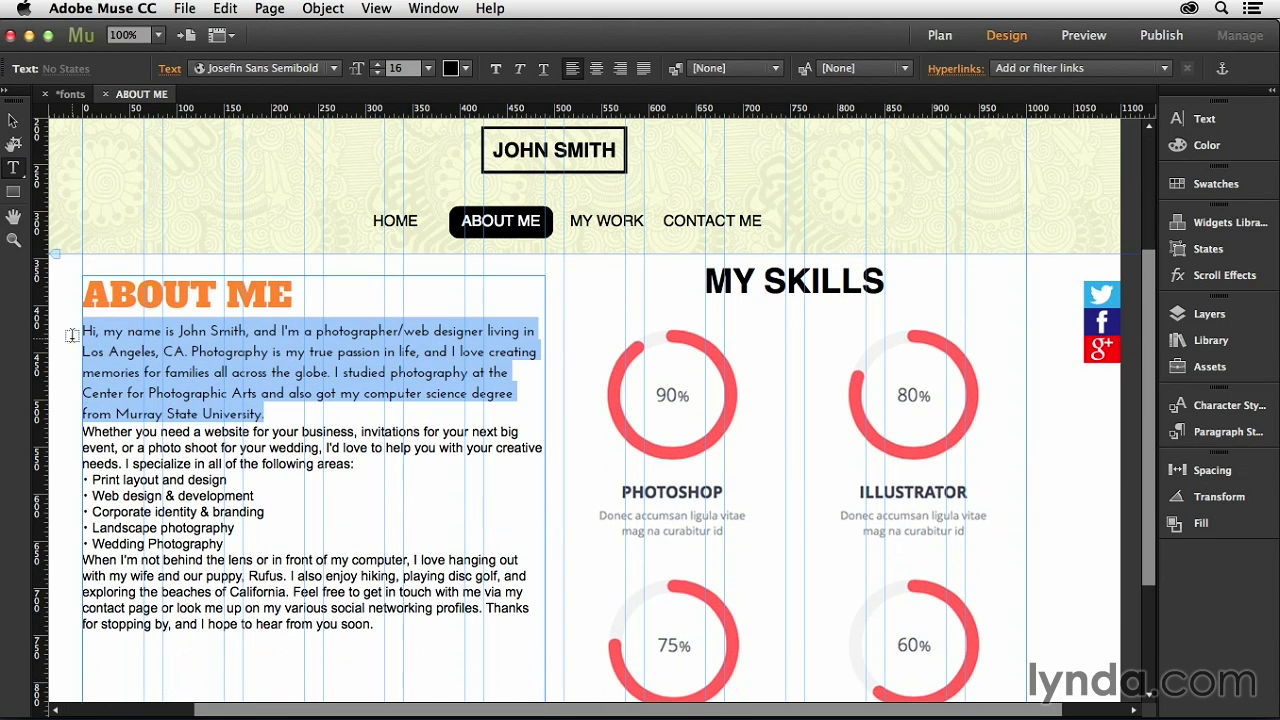
pyautogui.click(170, 68)
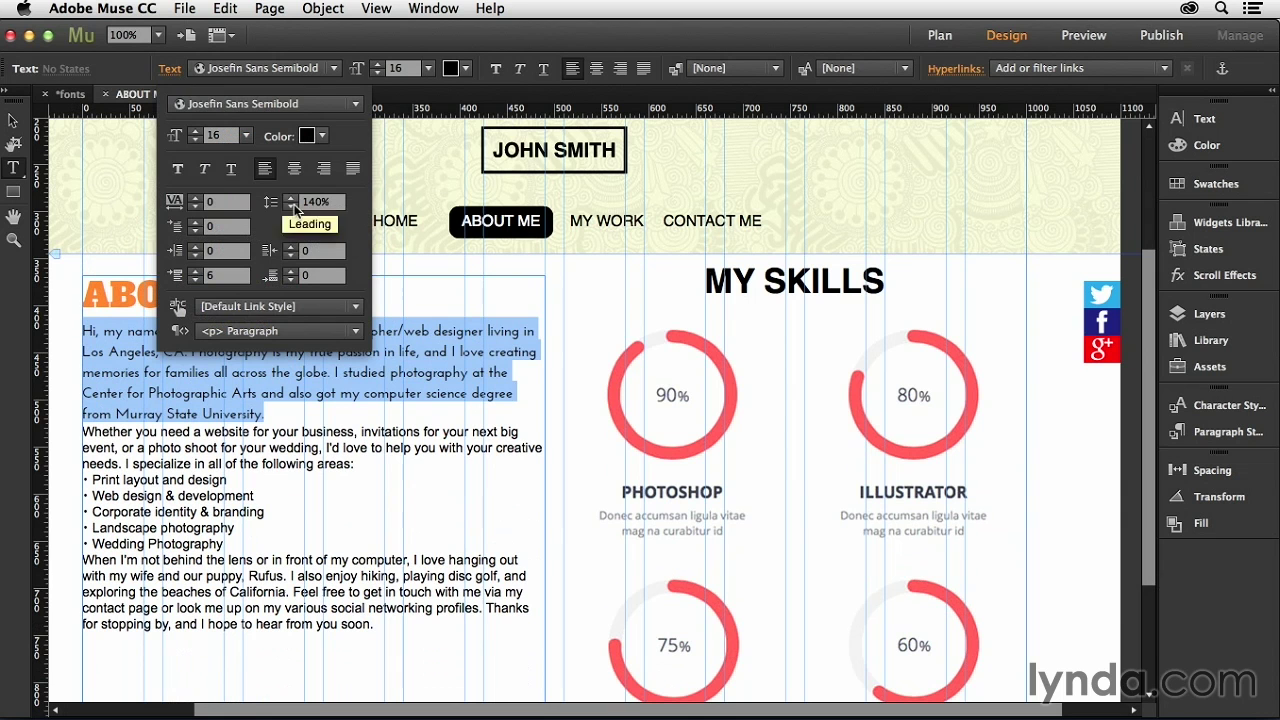
pyautogui.click(193, 279)
pyautogui.click(193, 279)
pyautogui.click(193, 279)
pyautogui.click(193, 279)
pyautogui.click(193, 279)
pyautogui.click(193, 279)
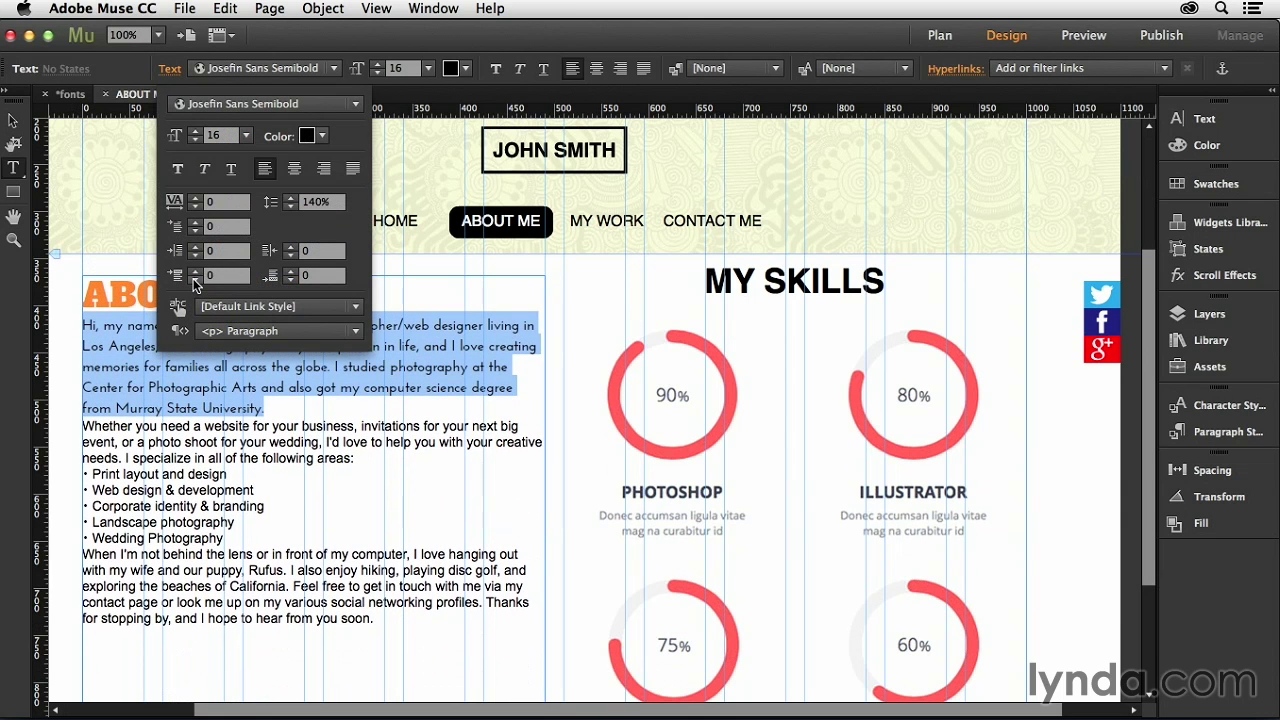
pyautogui.click(333, 398)
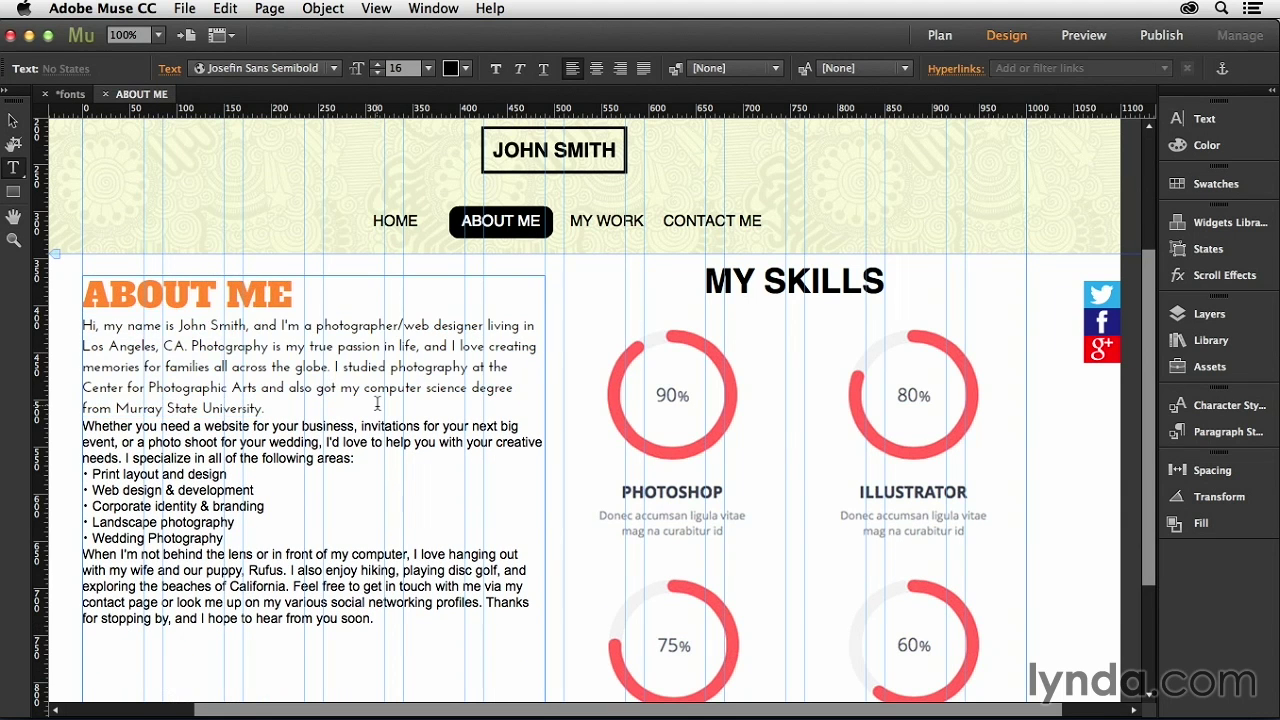